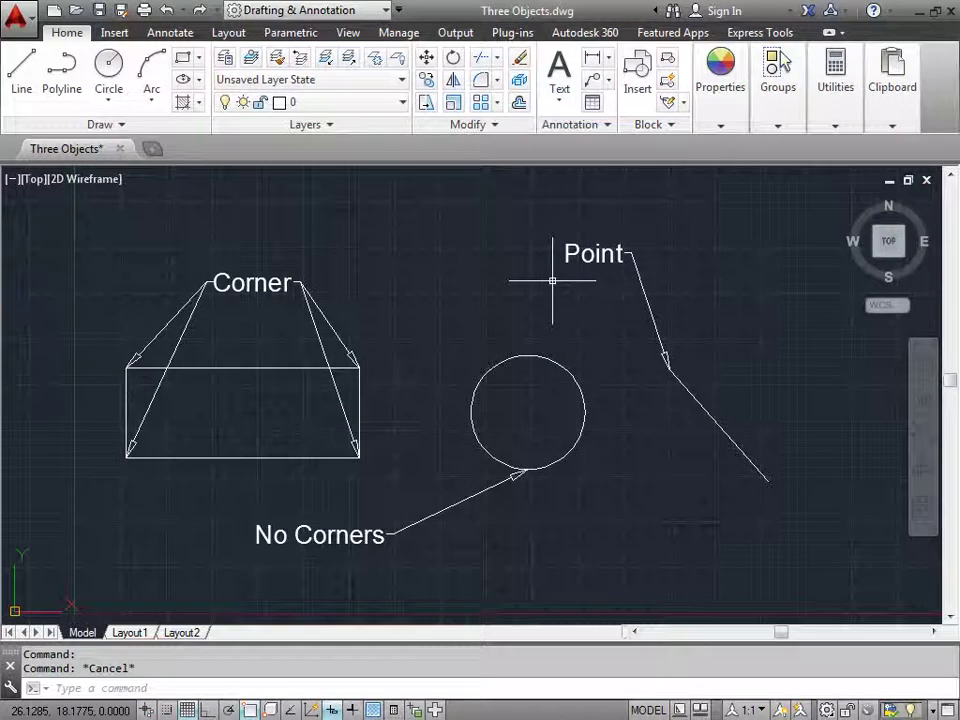
Select the Point multileader and stretch its text down and to the left, leaving its arrowhead on the line's endpoint.
{"action": "left_click", "coordinate": [598, 254]}
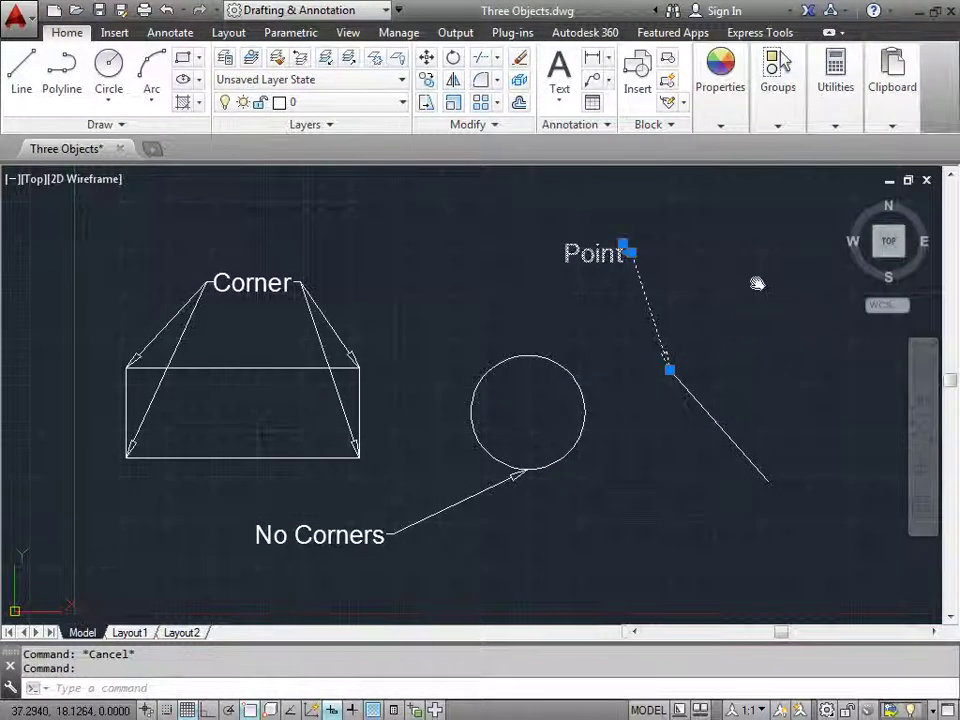
{"action": "middle_click_drag", "start_coordinate": [757, 284], "coordinate": [612, 326]}
{"action": "scroll", "coordinate": [600, 324], "scroll_direction": "up", "scroll_amount": 2}
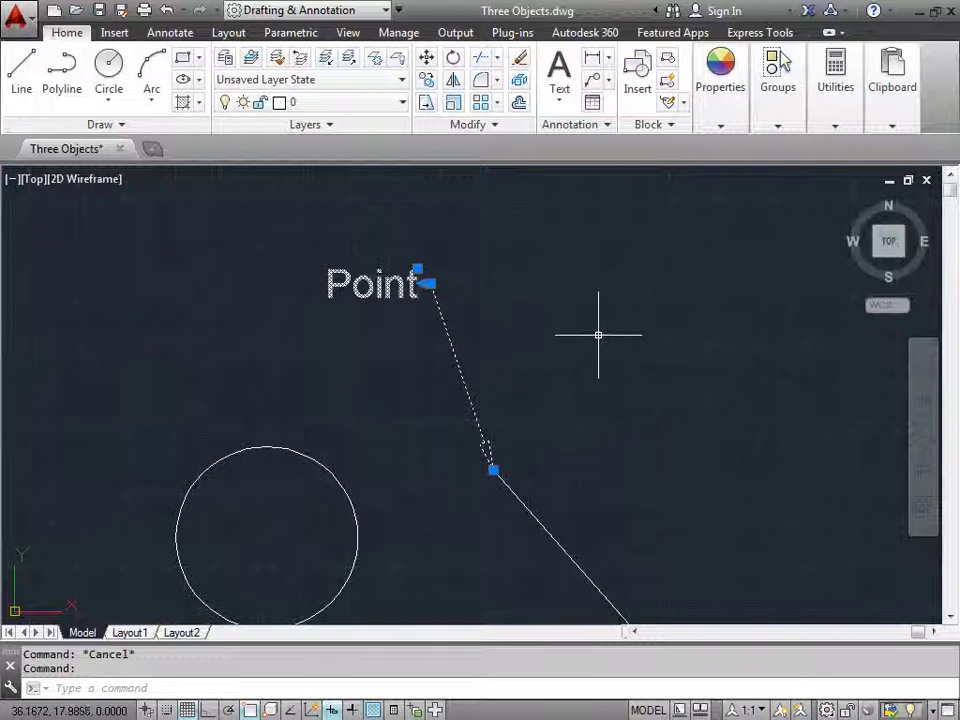
{"action": "scroll", "coordinate": [598, 335], "scroll_direction": "up", "scroll_amount": 2}
{"action": "middle_click_drag", "start_coordinate": [512, 313], "coordinate": [603, 308]}
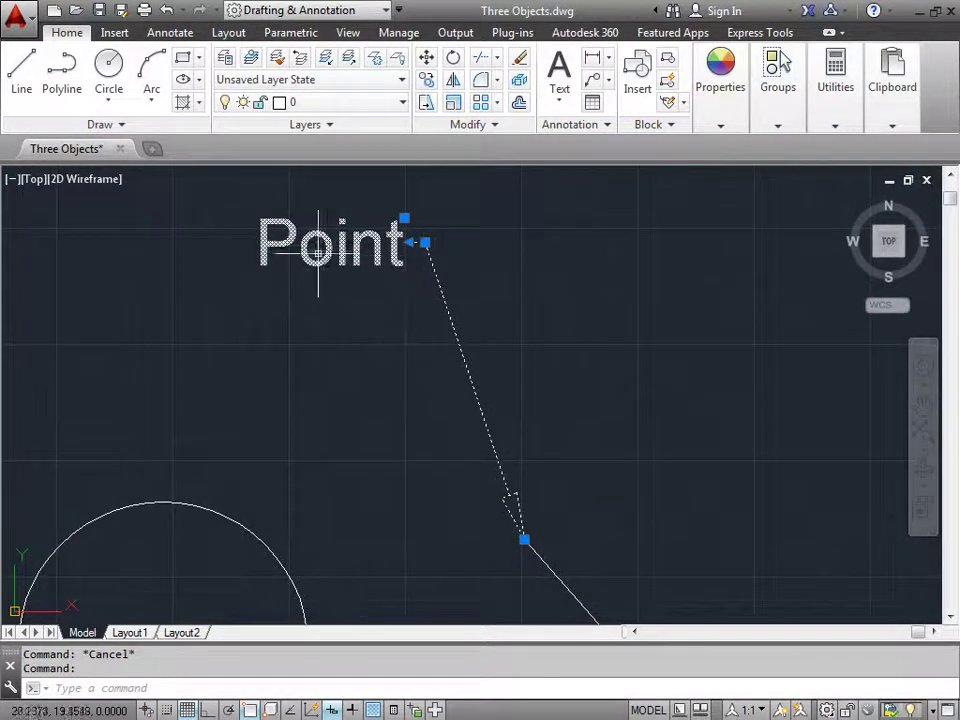
{"action": "left_click", "coordinate": [404, 217]}
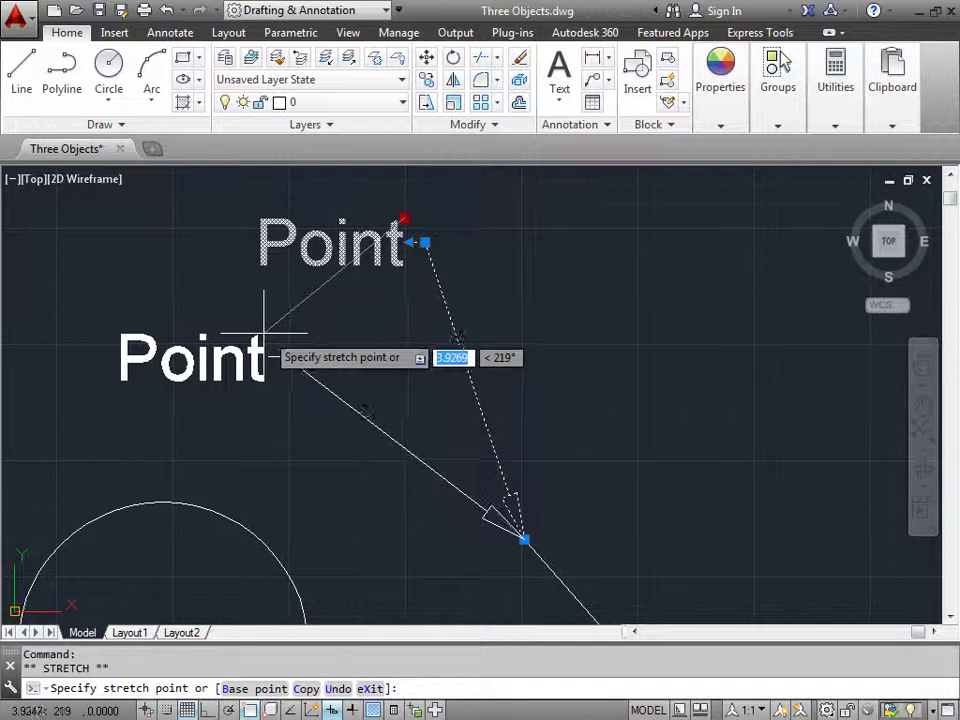
{"action": "left_click", "coordinate": [354, 293]}
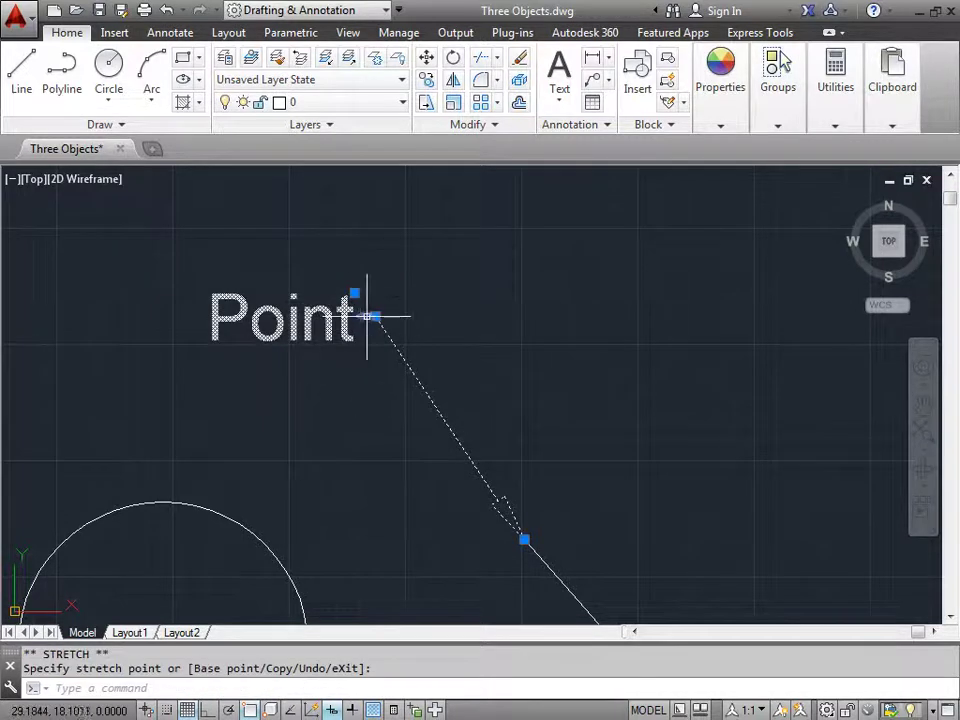
Lengthen the Point leader's landing leftward by about 3.7 units and stretch its landing vertex about 2.4 units at 40°.
{"action": "left_click", "coordinate": [362, 316]}
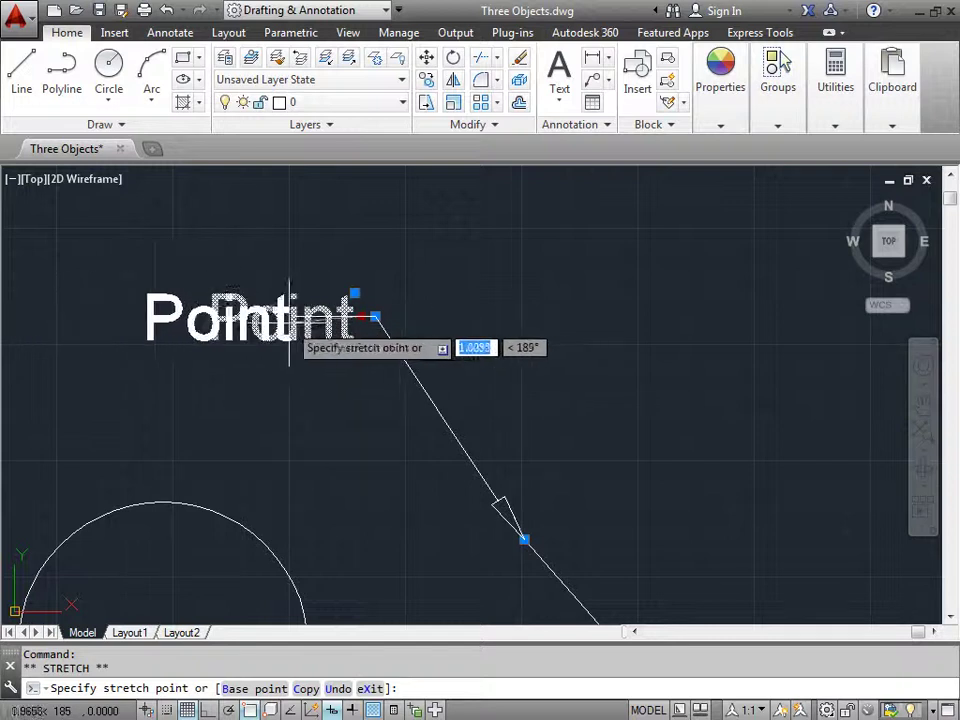
{"action": "left_click", "coordinate": [186, 330]}
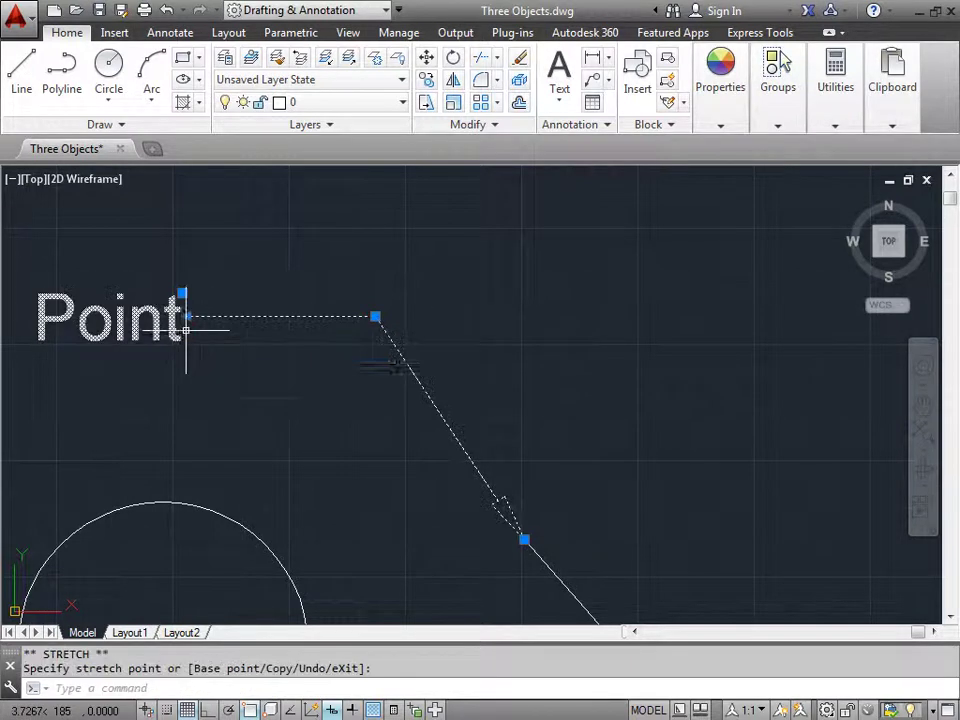
{"action": "left_click", "coordinate": [375, 316]}
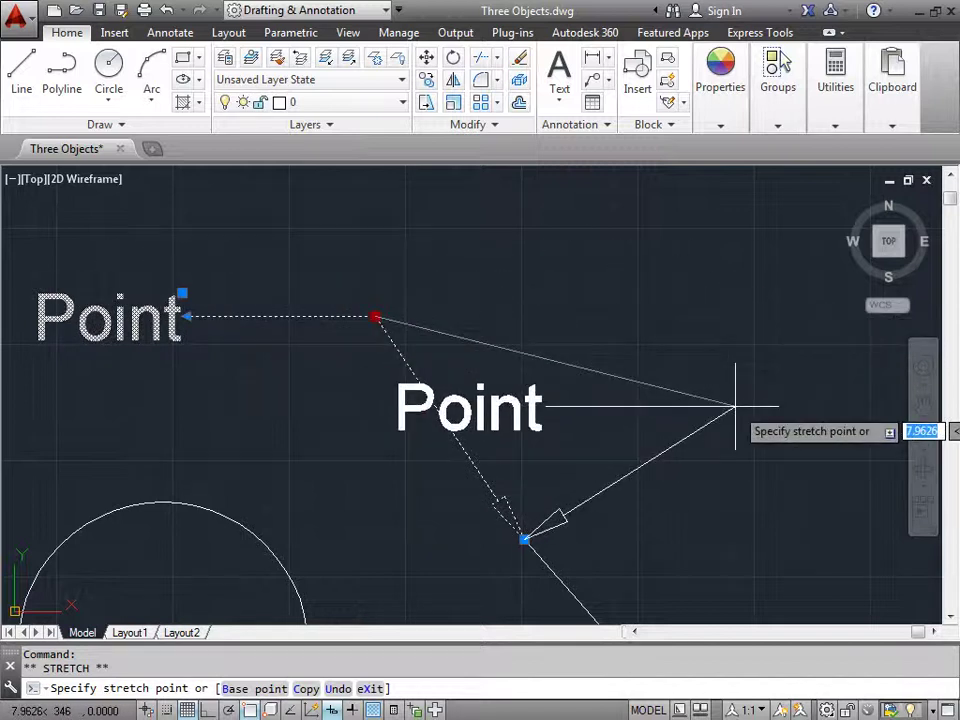
{"action": "left_click", "coordinate": [459, 245]}
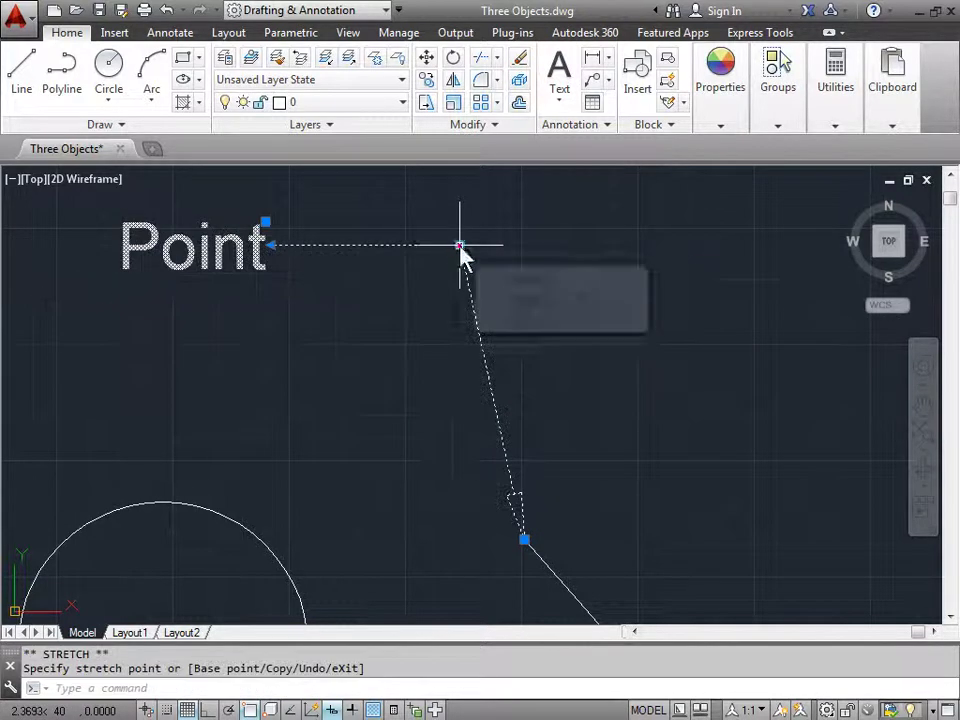
Add two leaders to the Point multileader, with arrowheads at the top and right quadrants of the circle.
{"action": "mouse_move", "coordinate": [459, 245]}
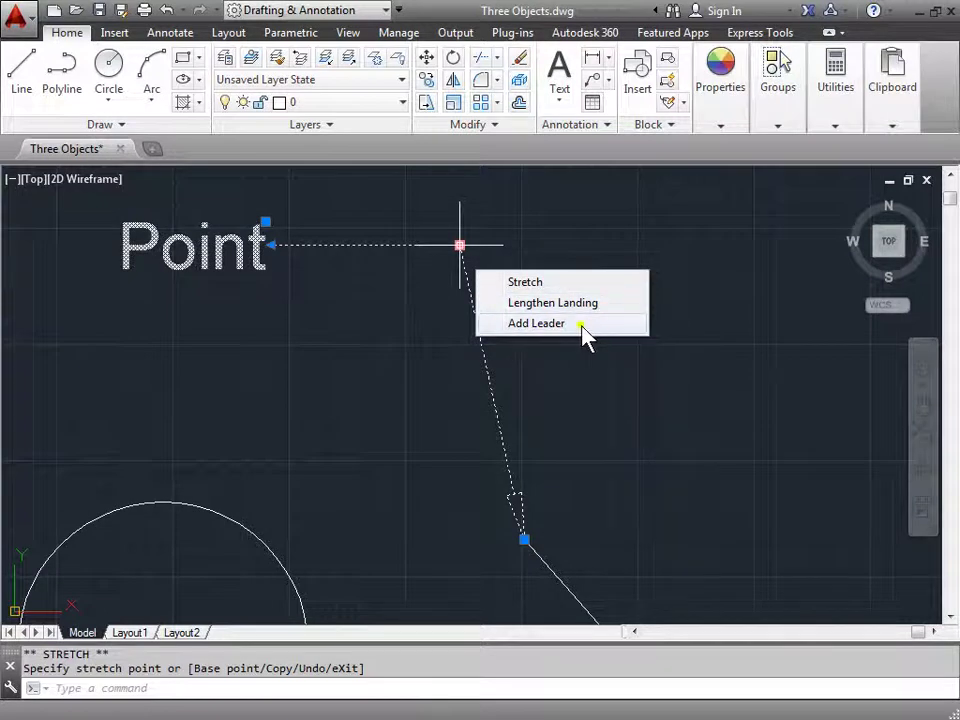
{"action": "left_click", "coordinate": [608, 78]}
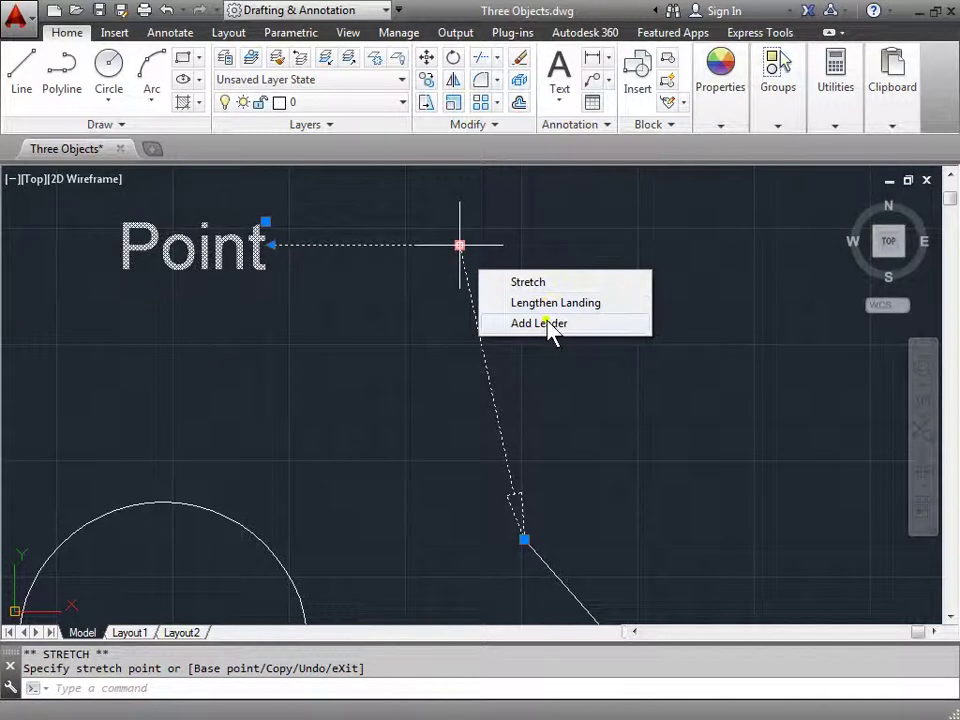
{"action": "left_click", "coordinate": [545, 324]}
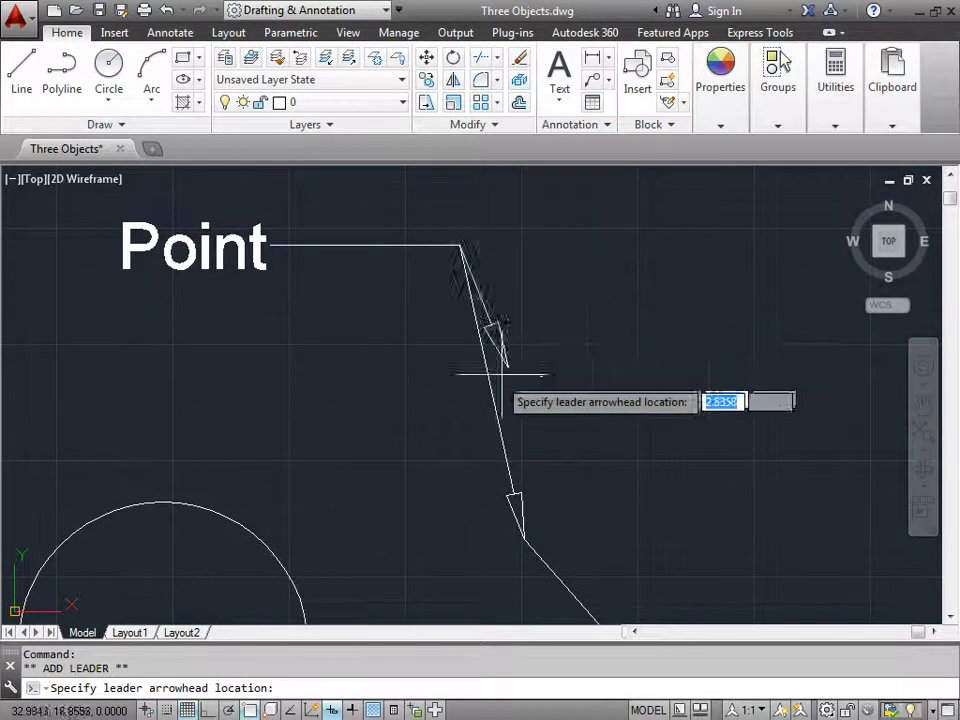
{"action": "left_click", "coordinate": [164, 502]}
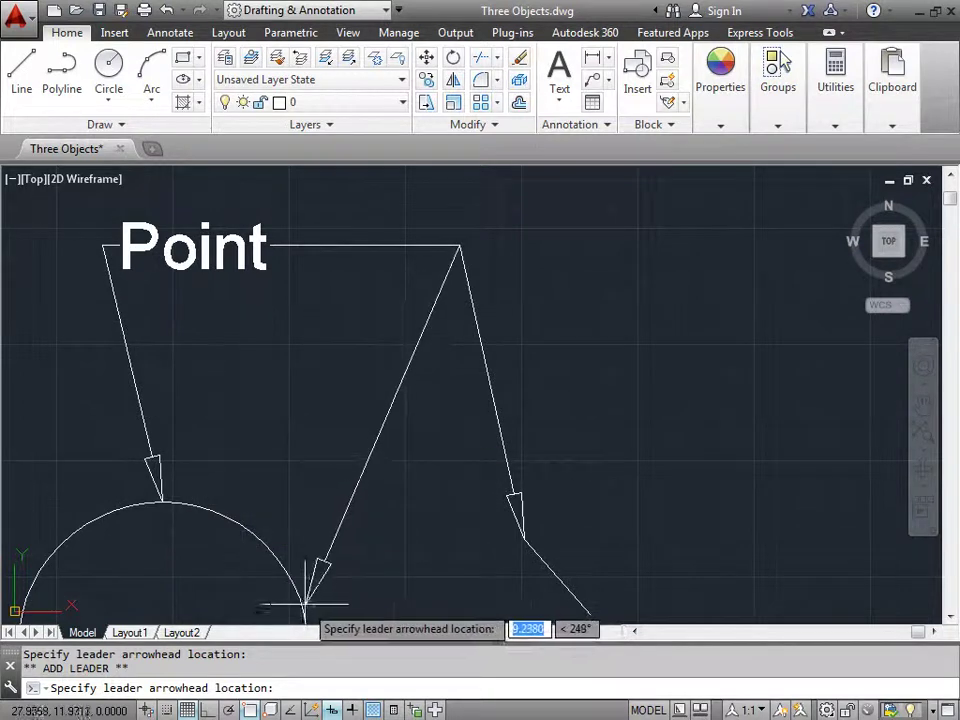
{"action": "middle_click_drag", "start_coordinate": [321, 574], "coordinate": [325, 338]}
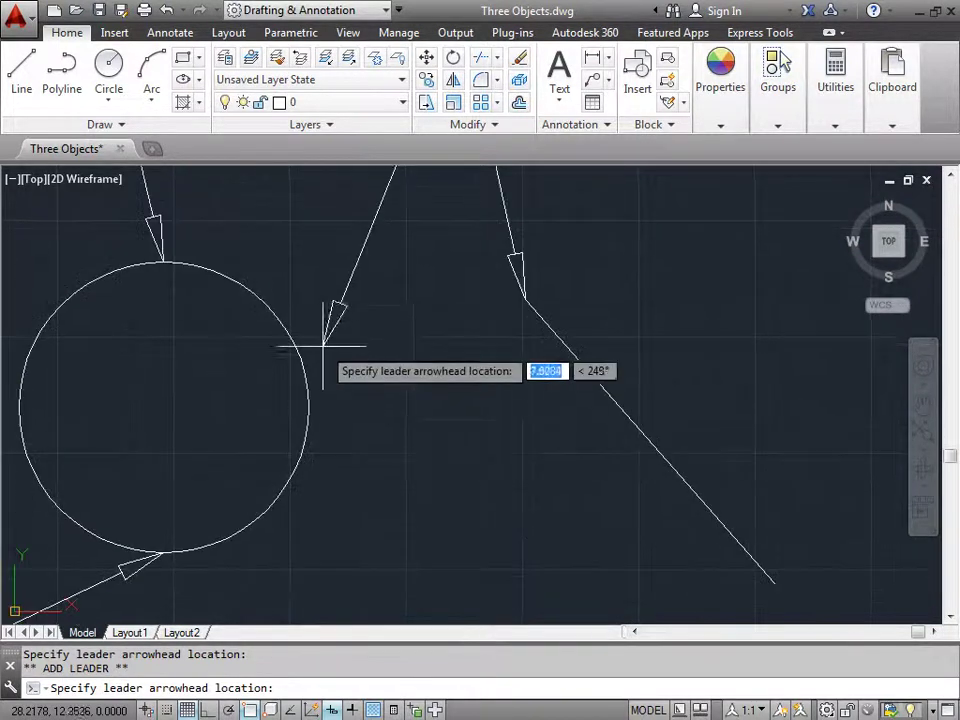
{"action": "left_click", "coordinate": [309, 407]}
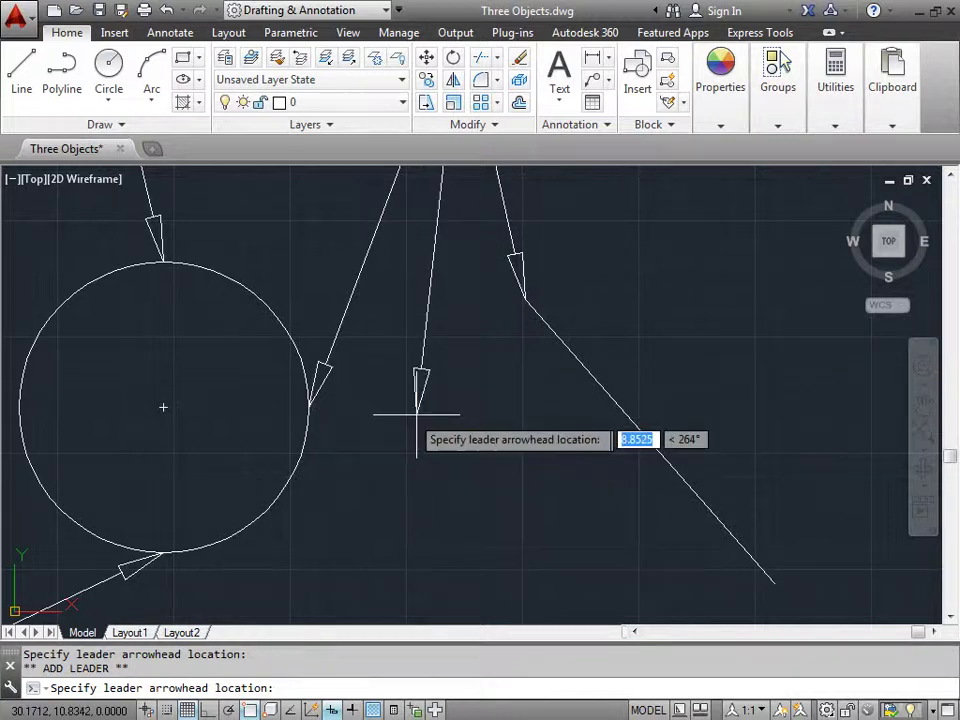
{"action": "middle_click_drag", "start_coordinate": [405, 285], "coordinate": [392, 627]}
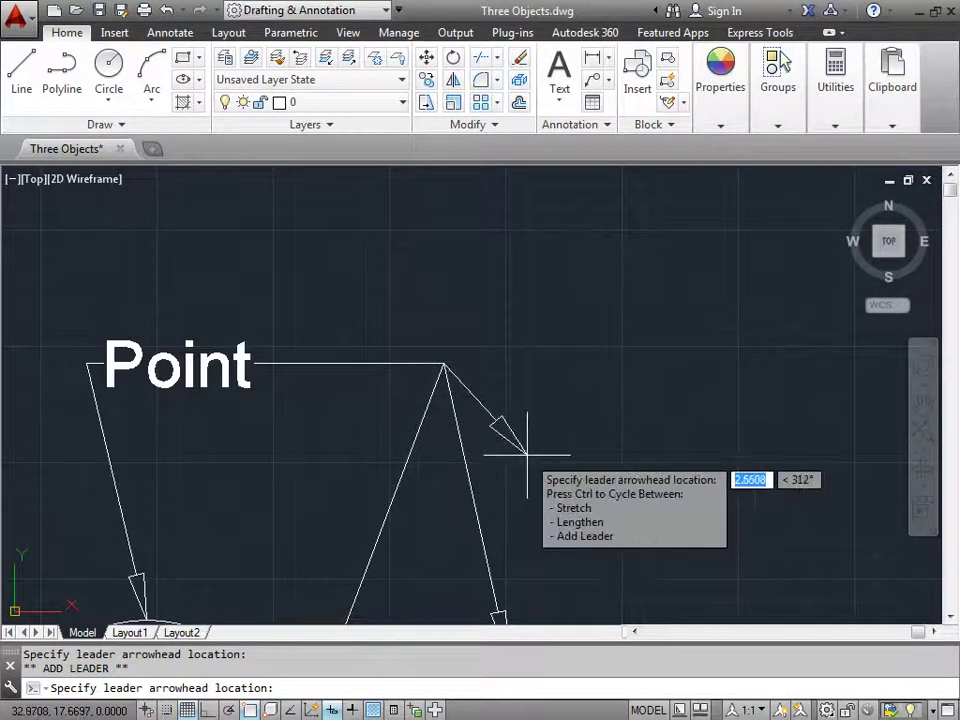
{"action": "key", "text": "Escape"}
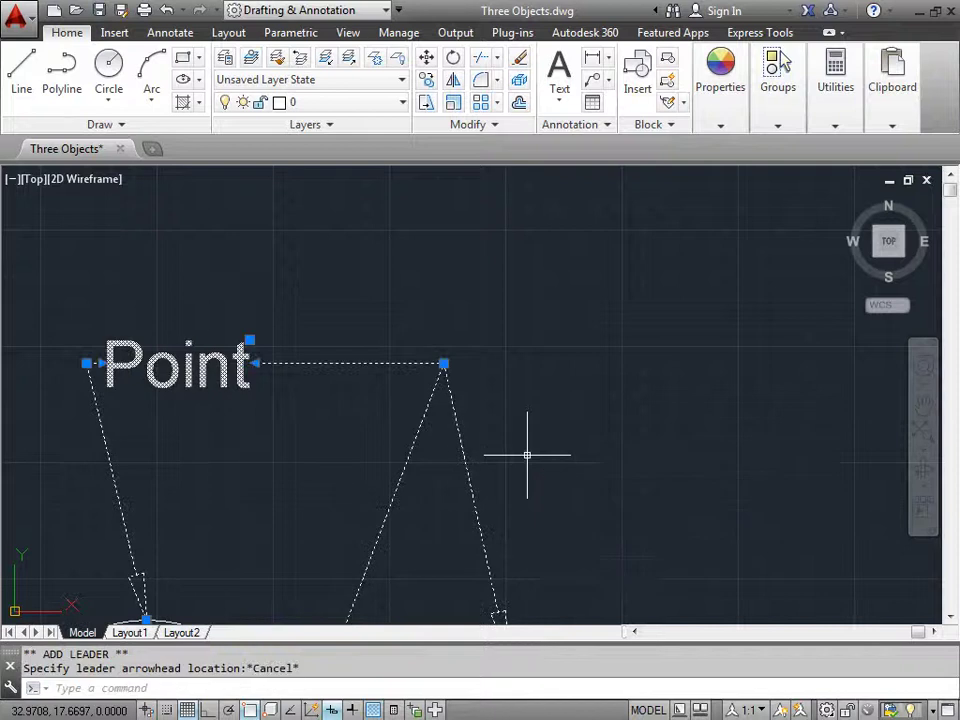
{"action": "scroll", "coordinate": [527, 455], "scroll_direction": "down", "scroll_amount": 2}
{"action": "middle_click_drag", "start_coordinate": [544, 471], "coordinate": [543, 357]}
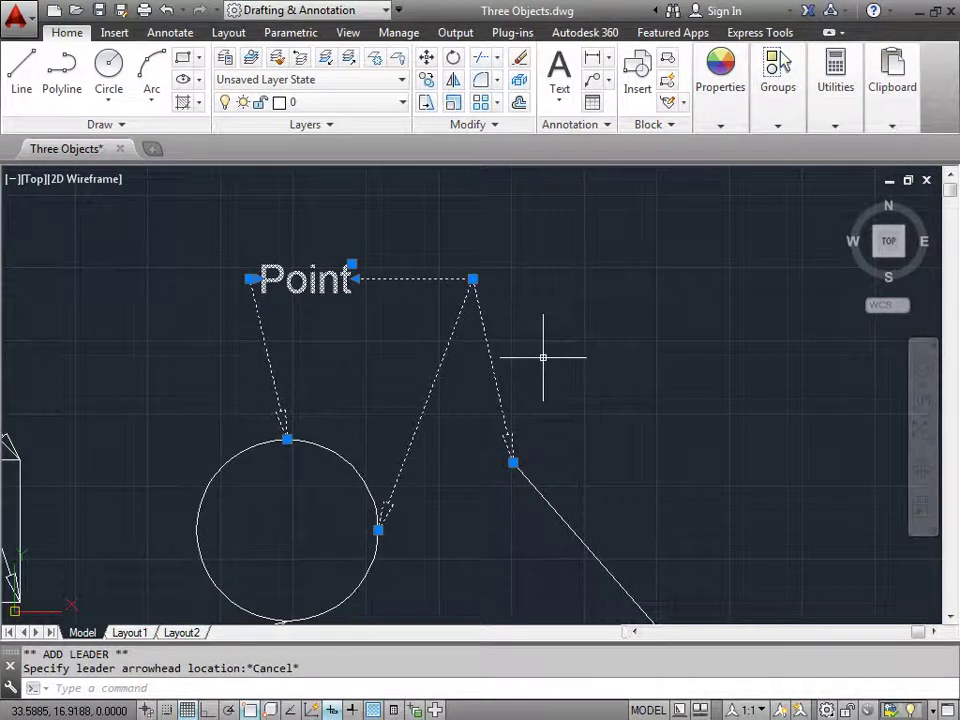
{"action": "key", "text": "Escape"}
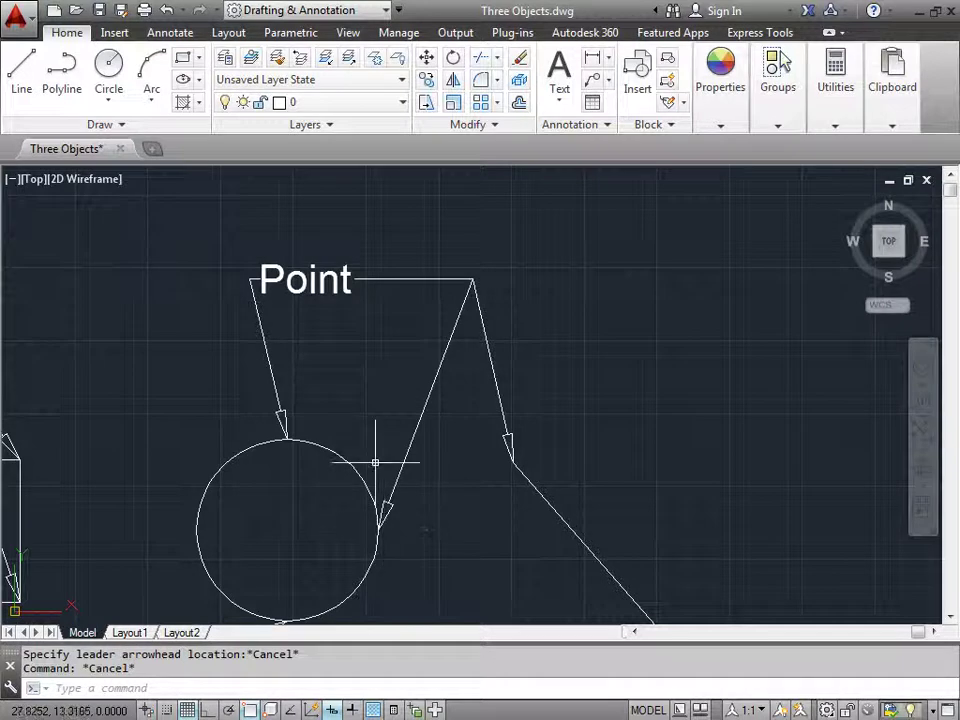
Remove the Point multileader's leaders that end at the line's endpoint and at the circle's right quadrant.
{"action": "left_click", "coordinate": [320, 283]}
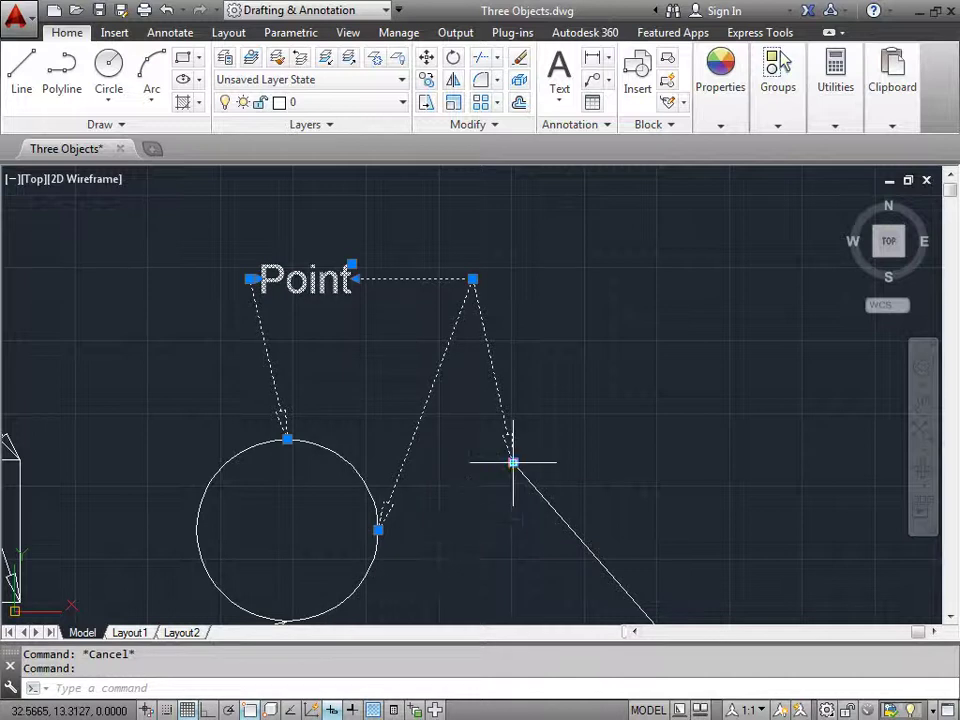
{"action": "mouse_move", "coordinate": [513, 463]}
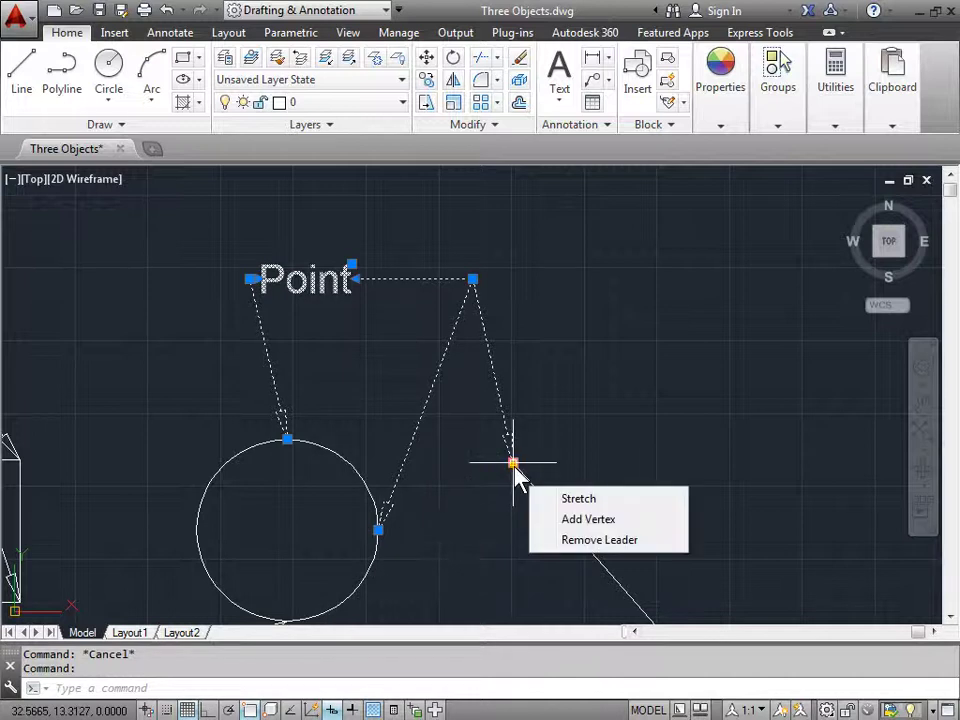
{"action": "left_click", "coordinate": [636, 538]}
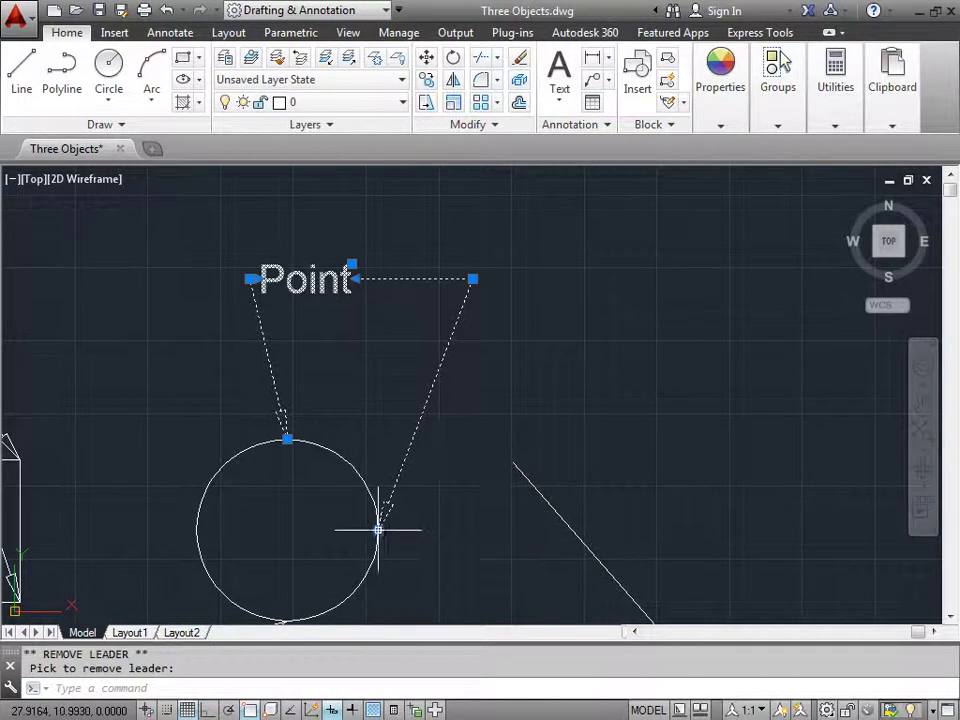
{"action": "mouse_move", "coordinate": [378, 530]}
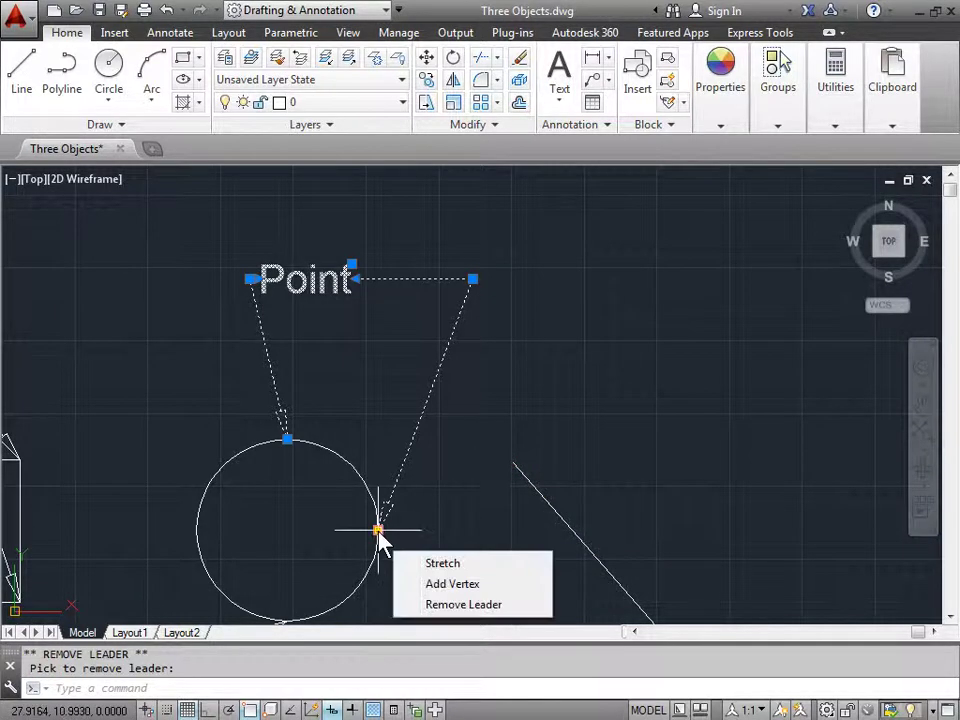
{"action": "left_click", "coordinate": [463, 605]}
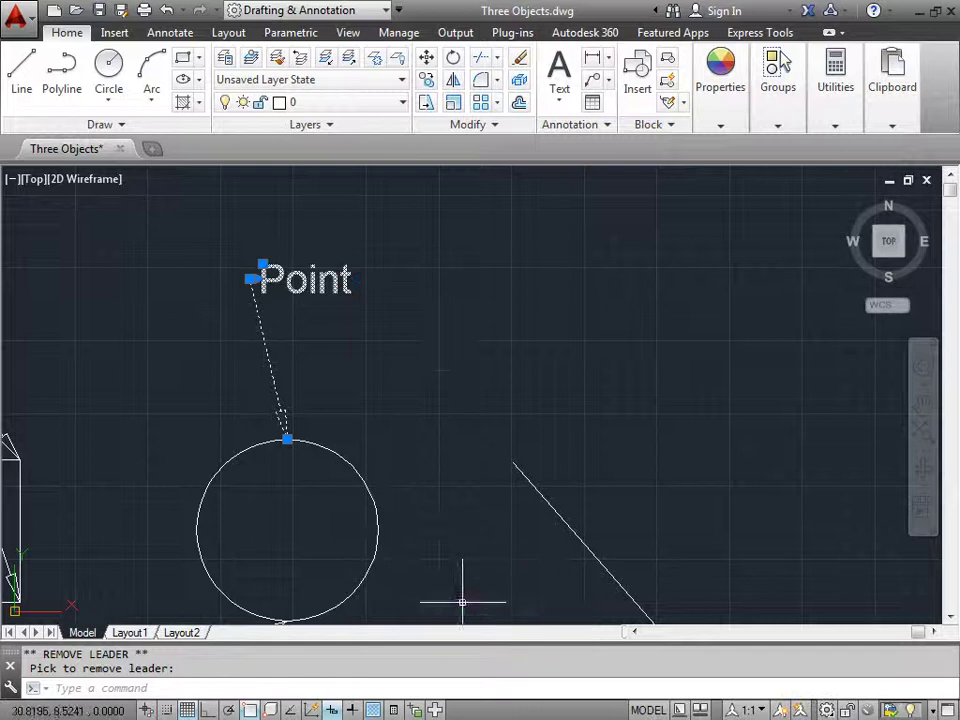
Stretch the remaining Point arrowhead from the circle to the line's upper endpoint and shift the text about 4.8 units right at 4°.
{"action": "left_click", "coordinate": [287, 440]}
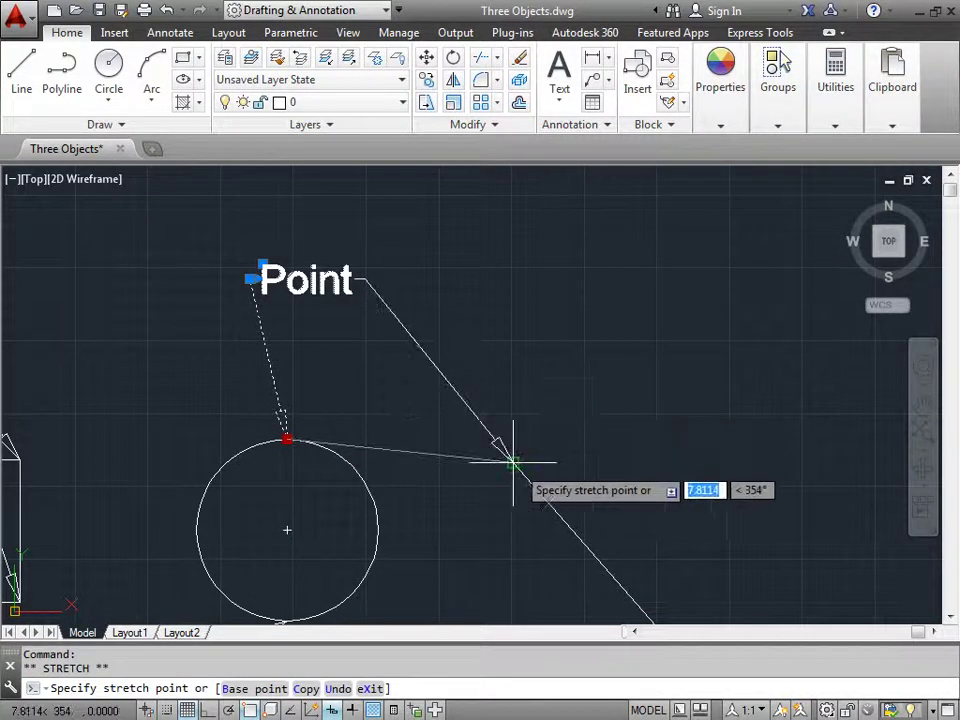
{"action": "left_click", "coordinate": [512, 460]}
{"action": "mouse_move", "coordinate": [513, 463]}
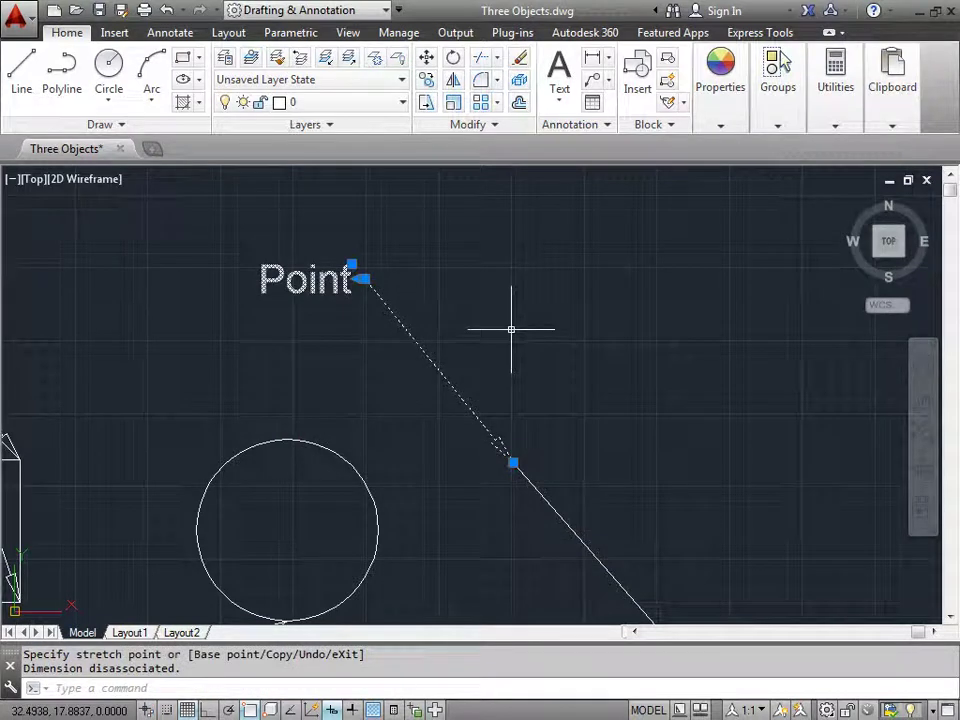
{"action": "left_click", "coordinate": [352, 264]}
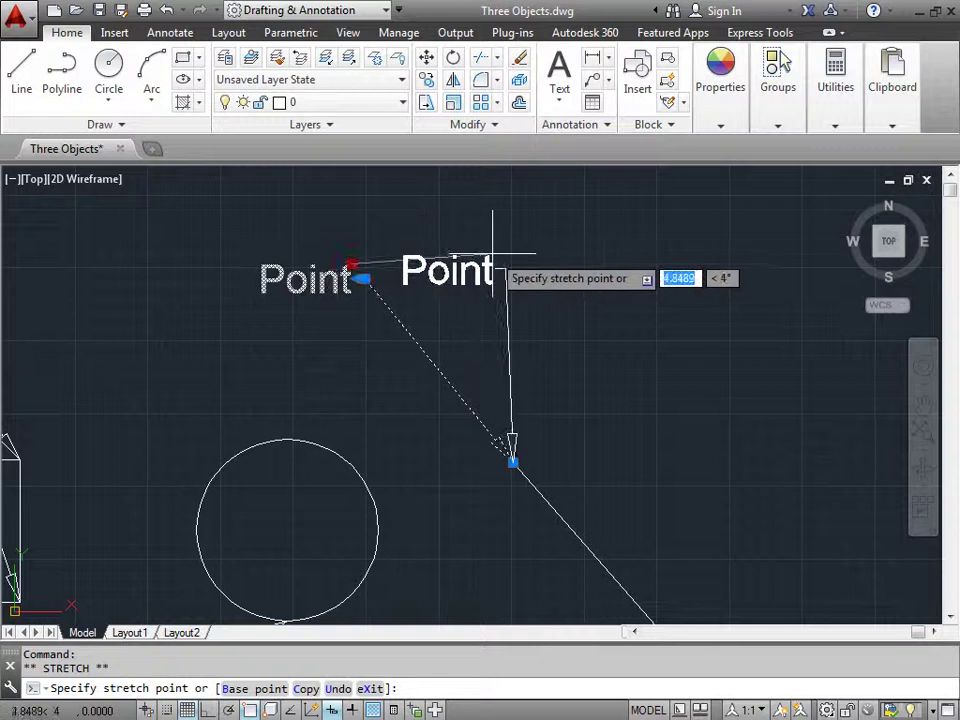
{"action": "left_click", "coordinate": [492, 254]}
{"action": "key", "text": "Escape"}
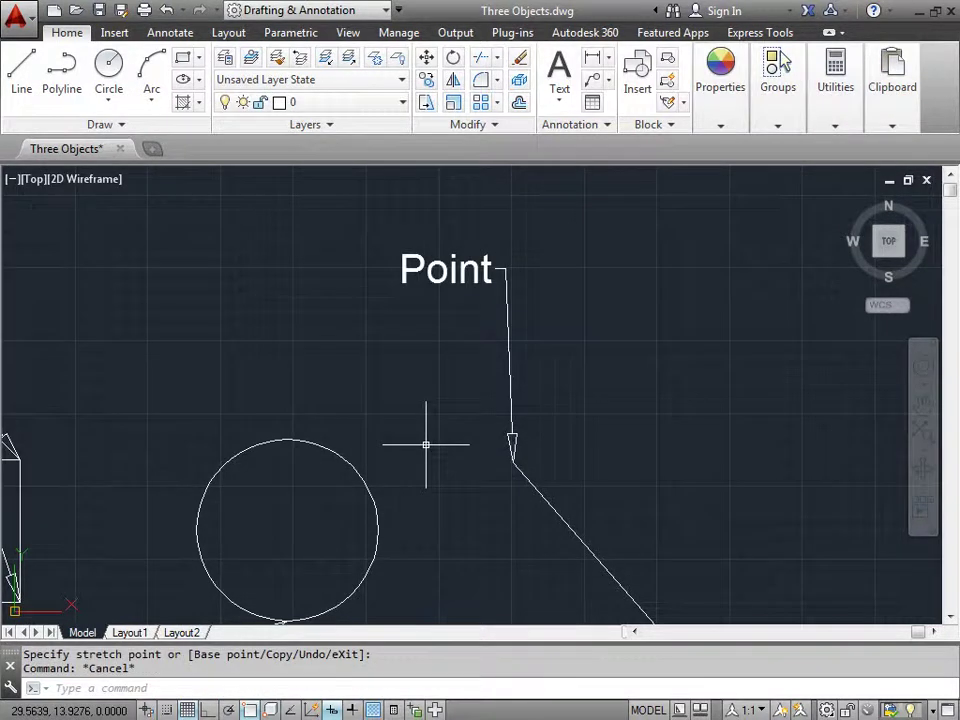
Create a multileader from the circle's top quadrant, landing up and to the left, with the two-line text "I will add" / "2 lines".
{"action": "middle_click", "coordinate": [426, 445]}
{"action": "middle_click", "coordinate": [426, 445]}
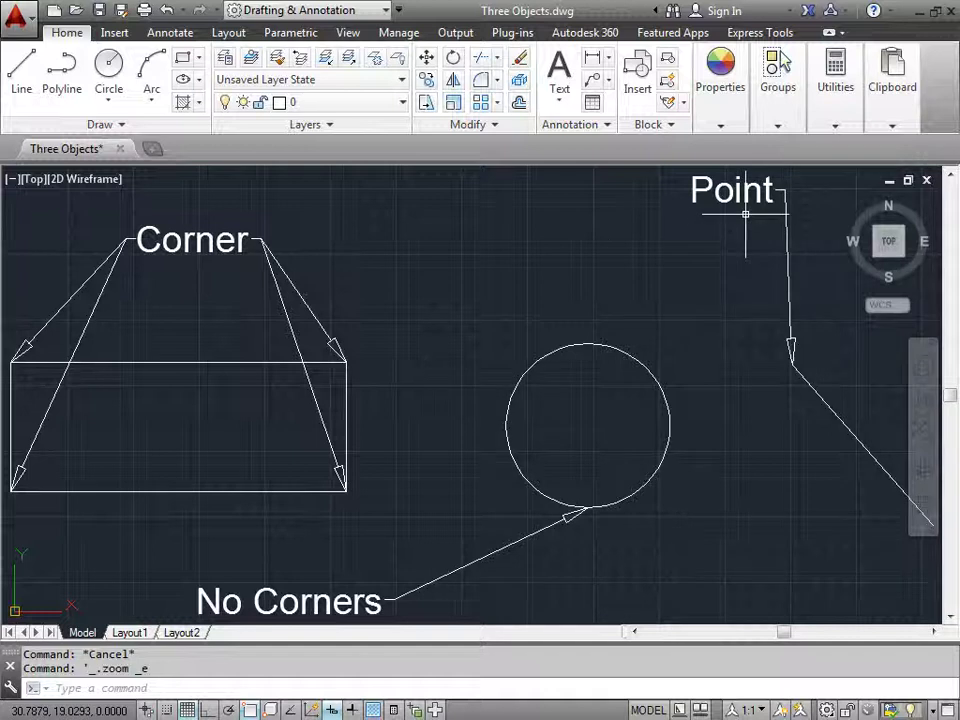
{"action": "left_click", "coordinate": [595, 79]}
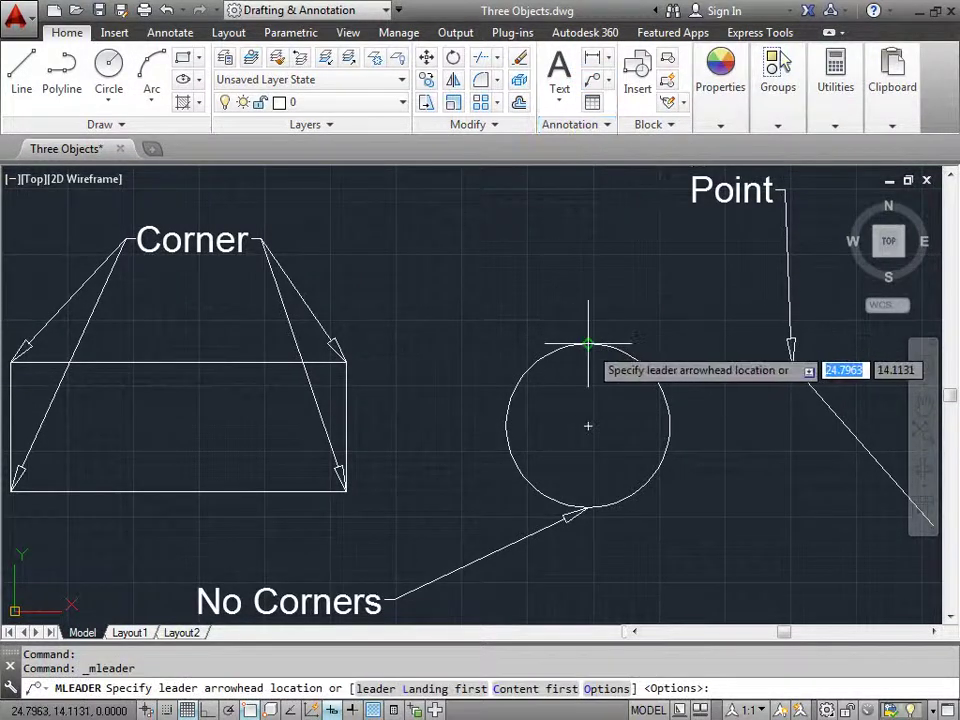
{"action": "left_click", "coordinate": [588, 343]}
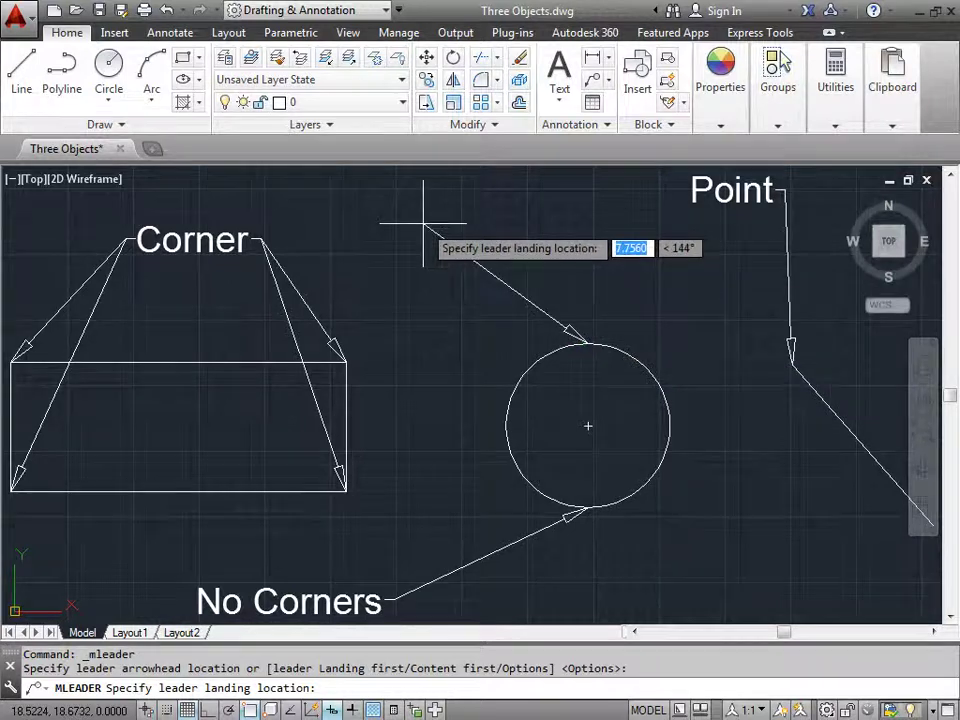
{"action": "left_click", "coordinate": [492, 212]}
{"action": "key", "text": "Caps_Lock"}
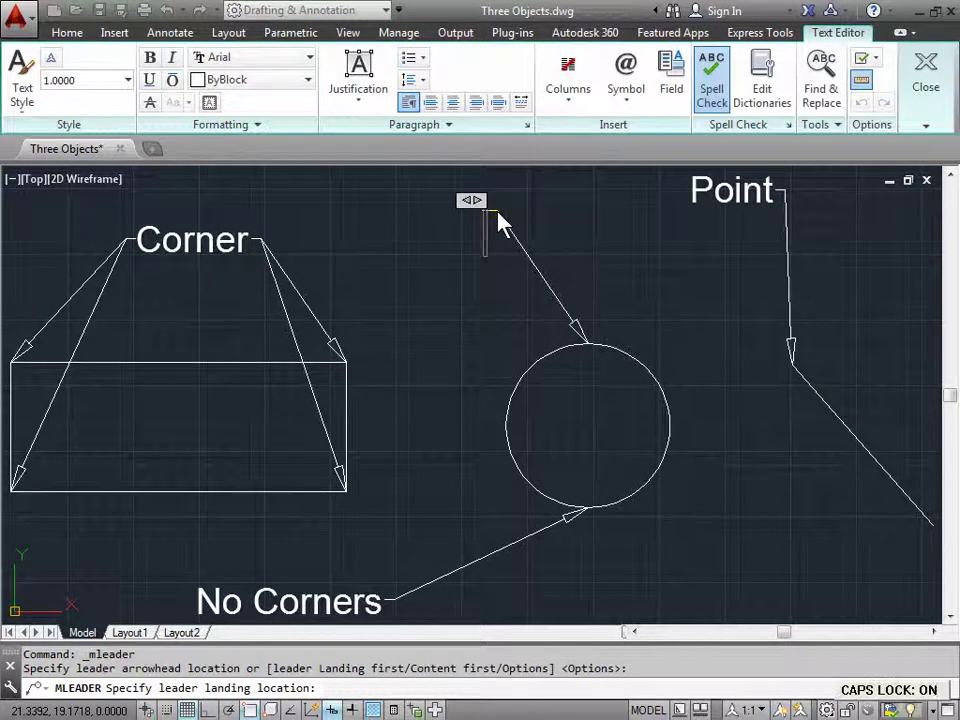
{"action": "type", "text": "I"}
{"action": "key", "text": "Caps_Lock"}
{"action": "type", "text": "will add"}
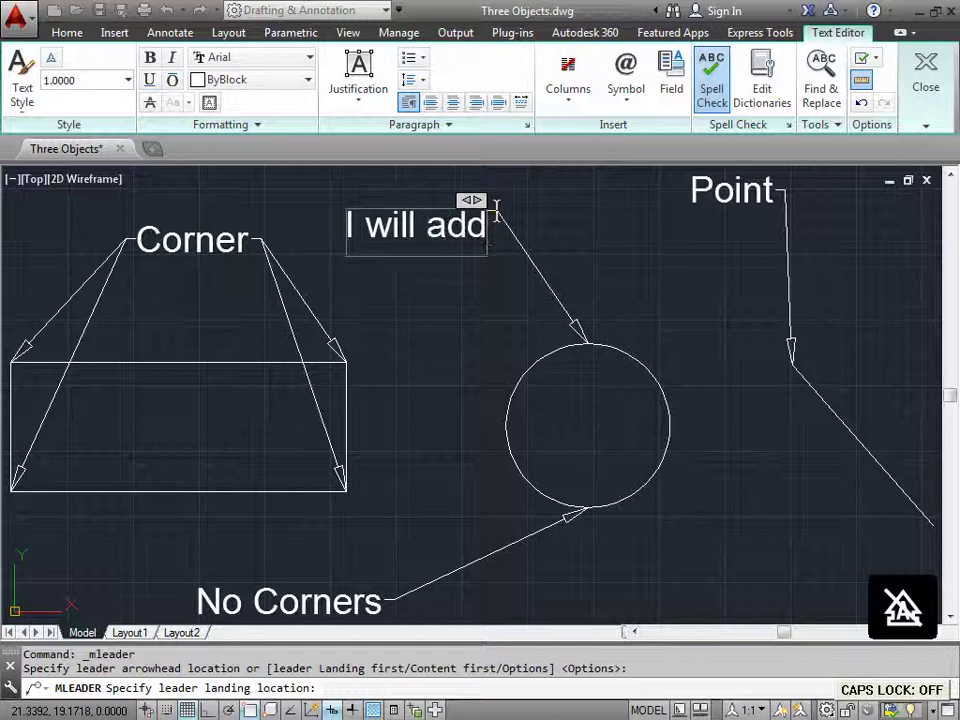
{"action": "key", "text": "Return"}
{"action": "type", "text": "2 lines"}
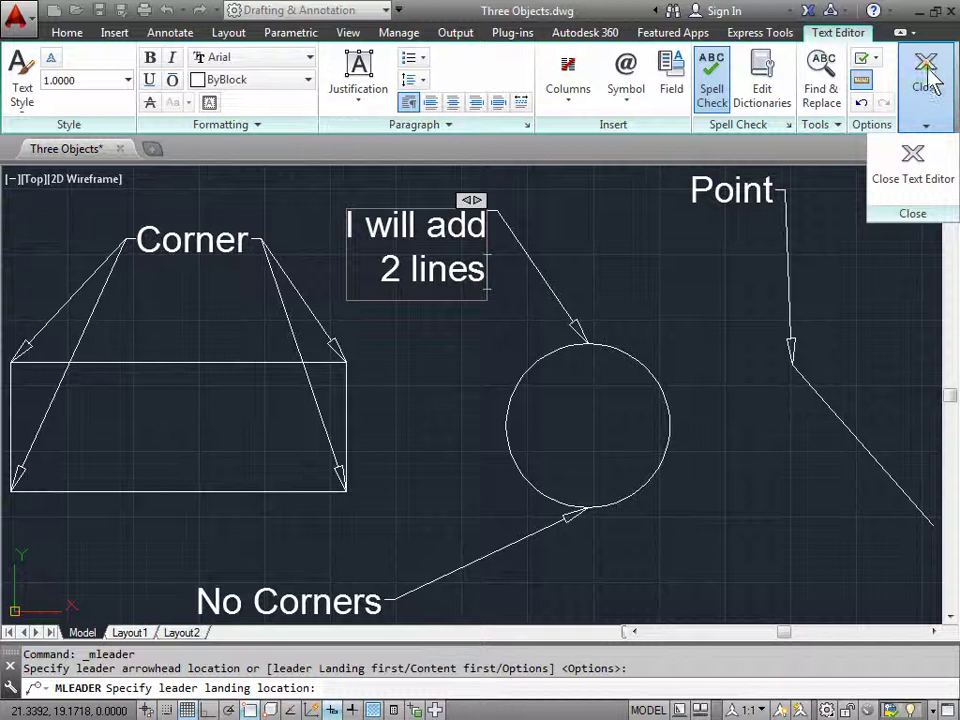
{"action": "left_click", "coordinate": [915, 155]}
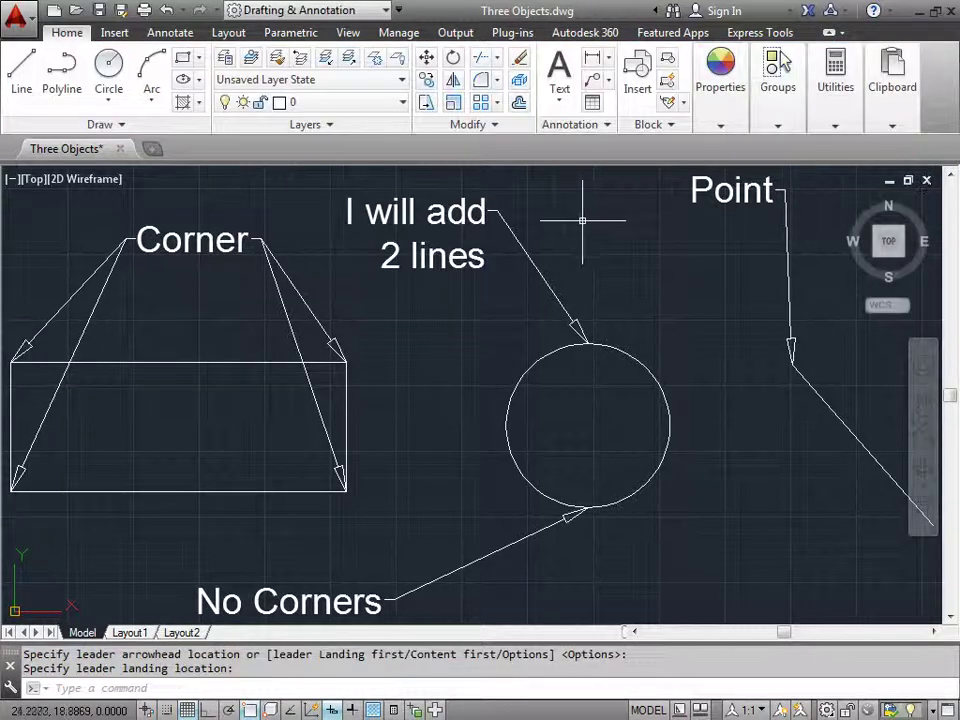
Stretch the two-line multileader's text to the right above the circle and back to the circle's upper left.
{"action": "middle_click_drag", "start_coordinate": [573, 217], "coordinate": [566, 285]}
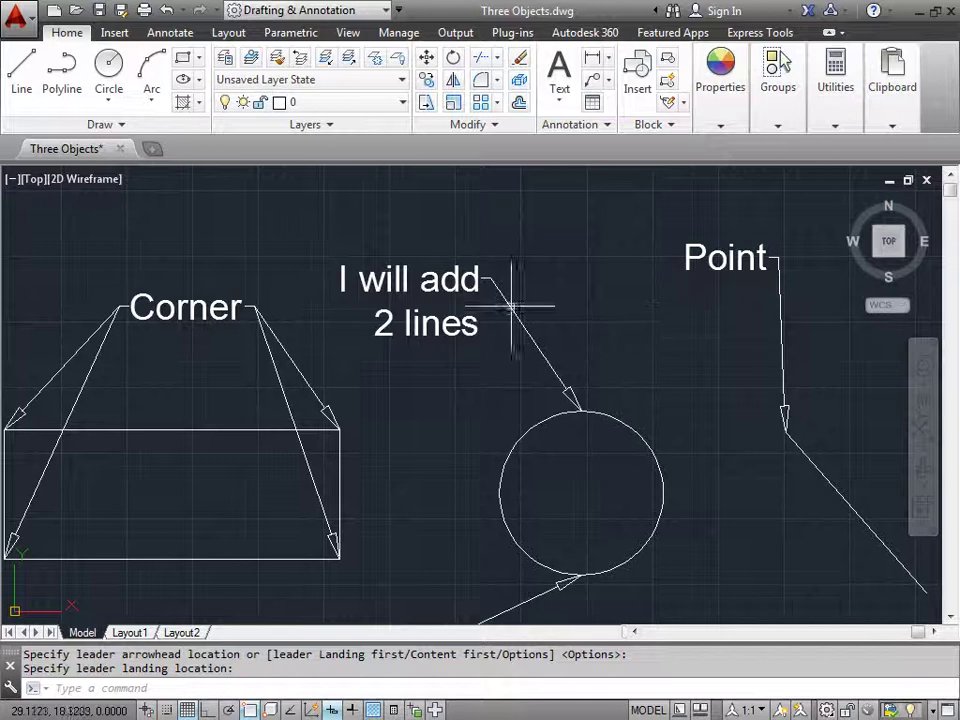
{"action": "left_click", "coordinate": [459, 286]}
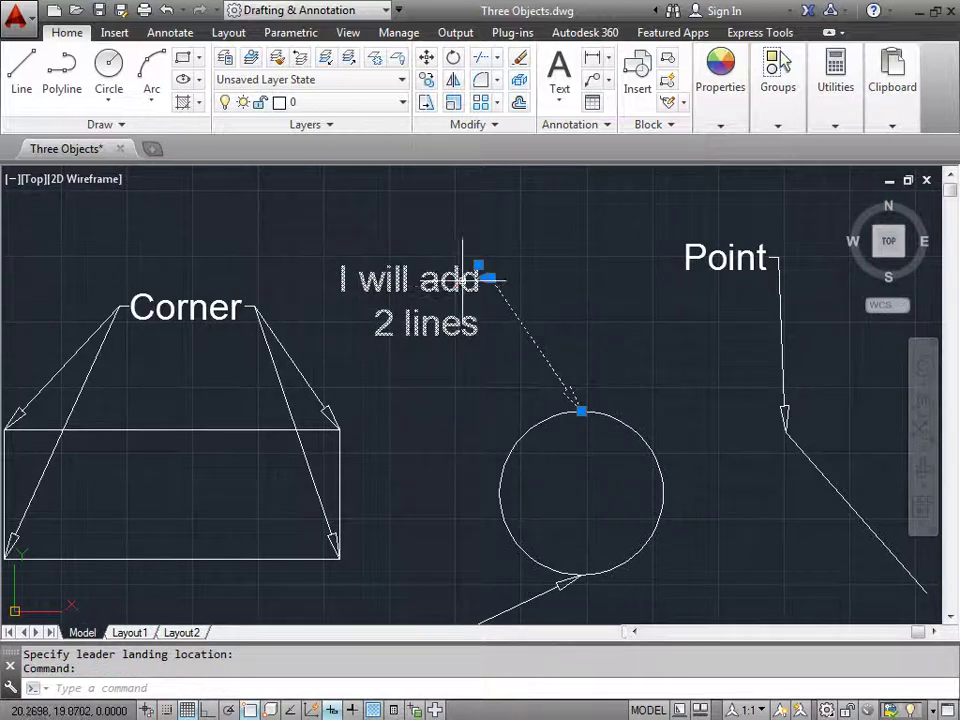
{"action": "left_click", "coordinate": [482, 272]}
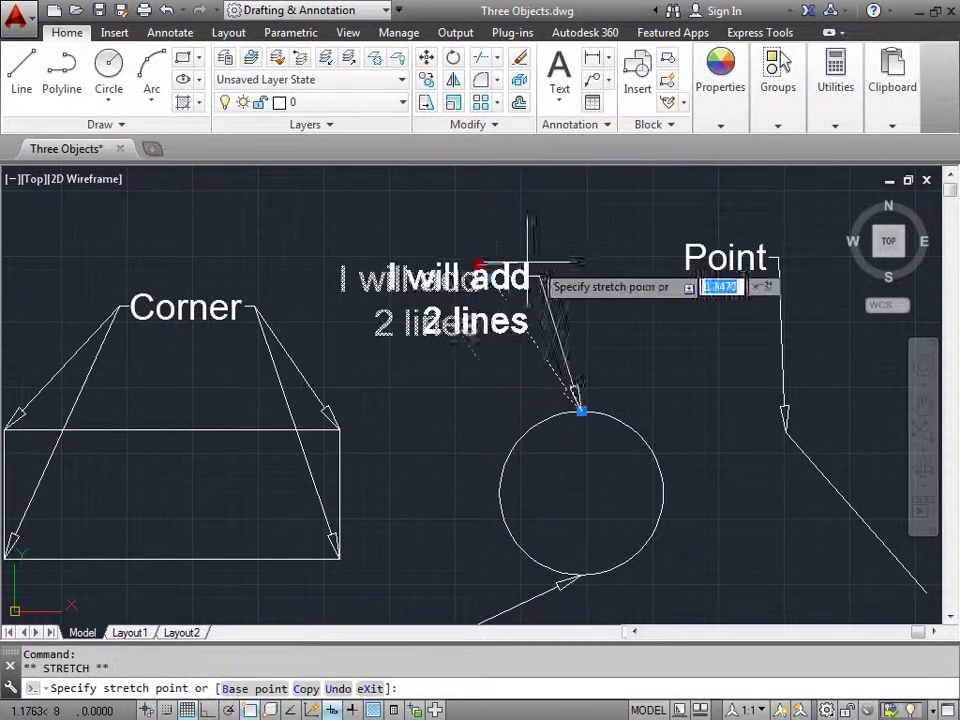
{"action": "left_click", "coordinate": [652, 300]}
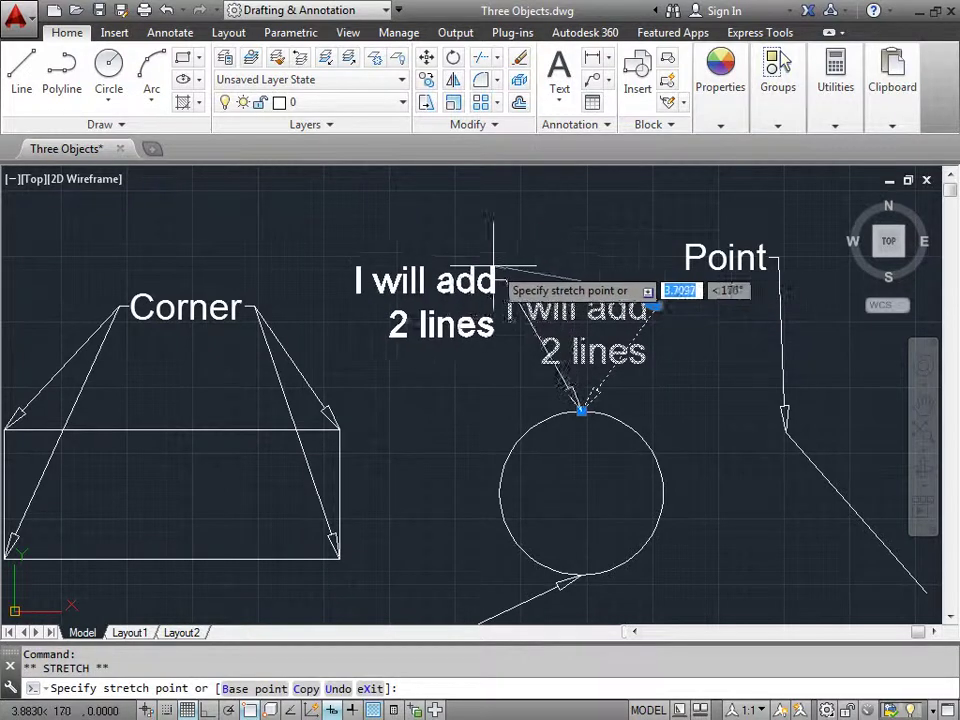
{"action": "key", "text": "Escape"}
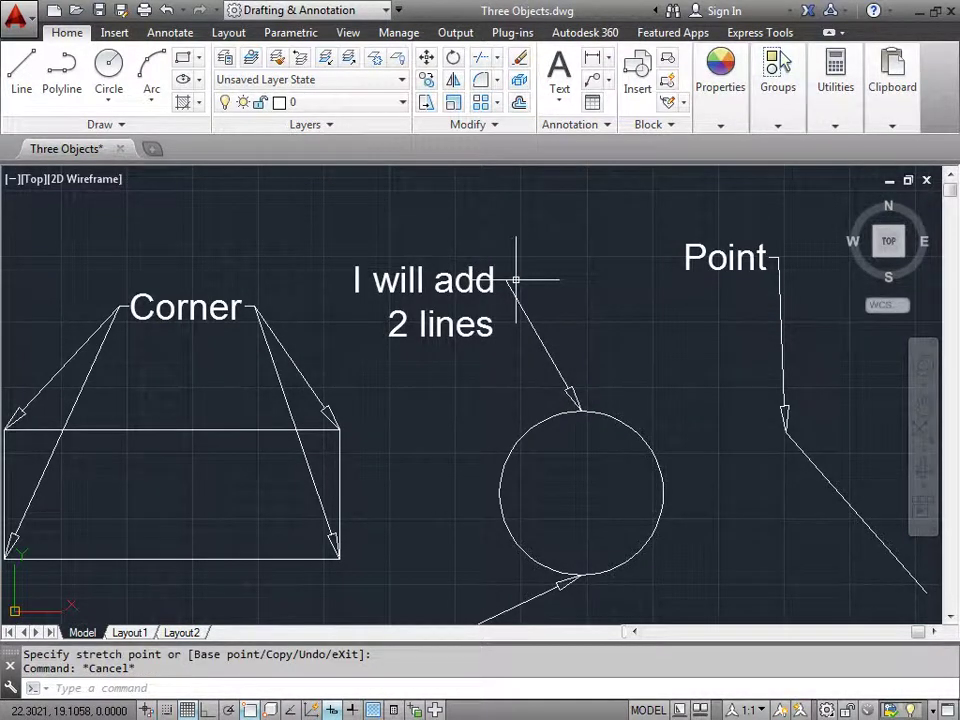
Try left, center, right and justified alignment on the multileader's "2 lines" text, finishing with the default alignment.
{"action": "left_click", "coordinate": [413, 326]}
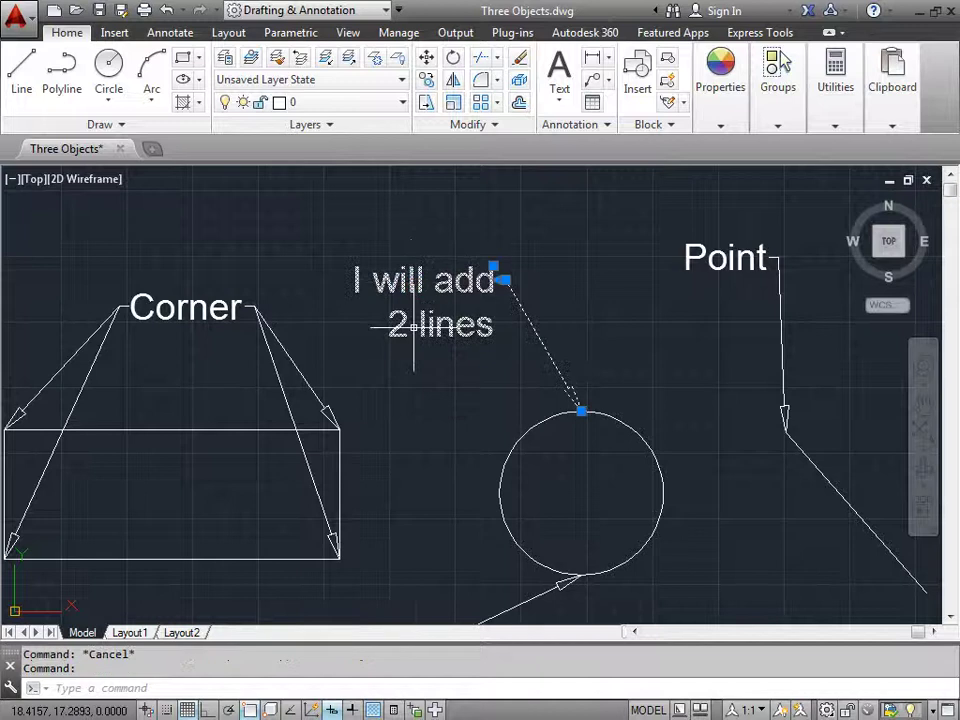
{"action": "double_click", "coordinate": [413, 322]}
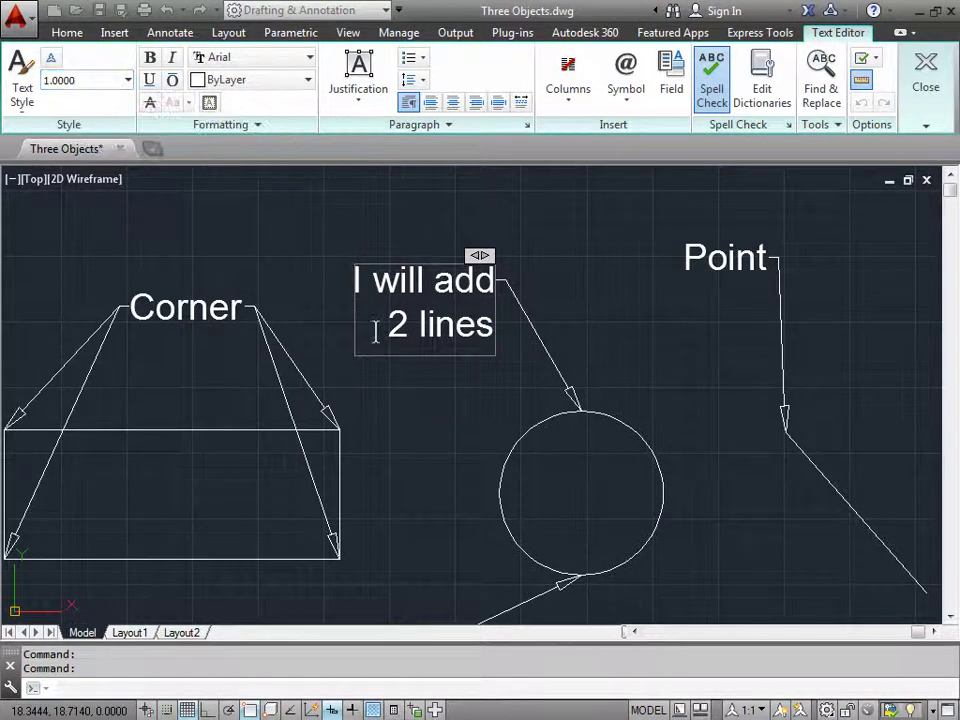
{"action": "left_click_drag", "start_coordinate": [384, 333], "coordinate": [472, 338]}
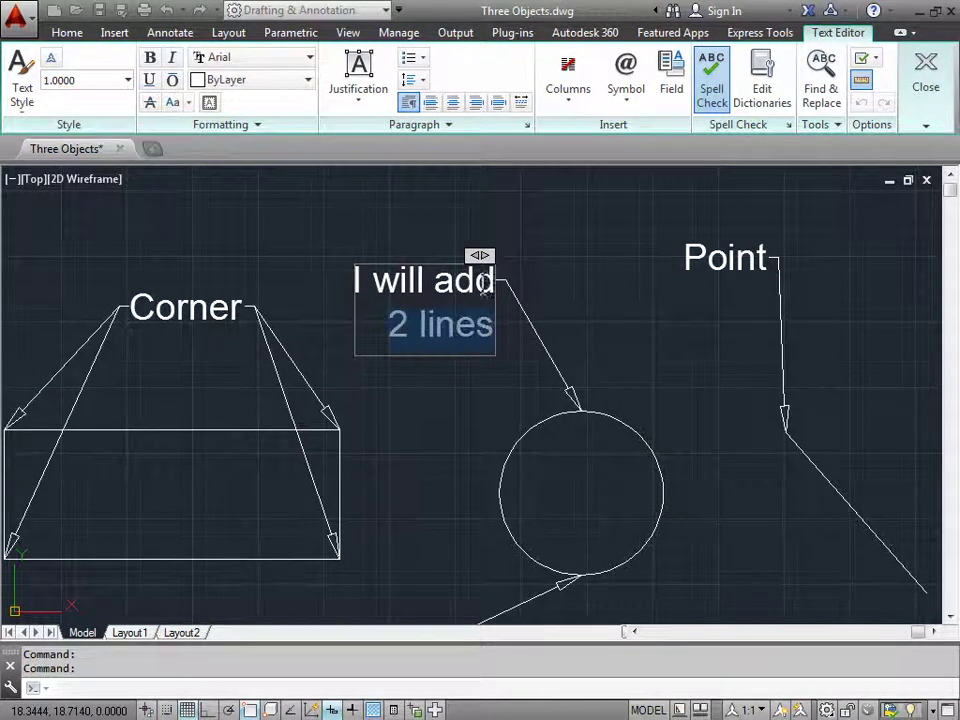
{"action": "left_click", "coordinate": [432, 104]}
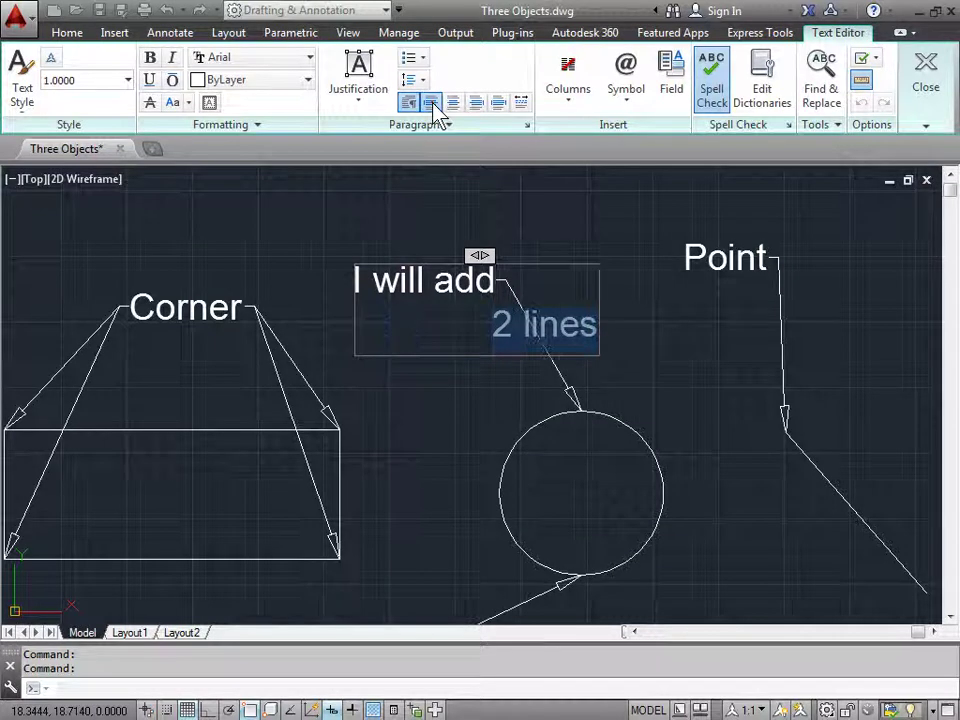
{"action": "left_click", "coordinate": [452, 102]}
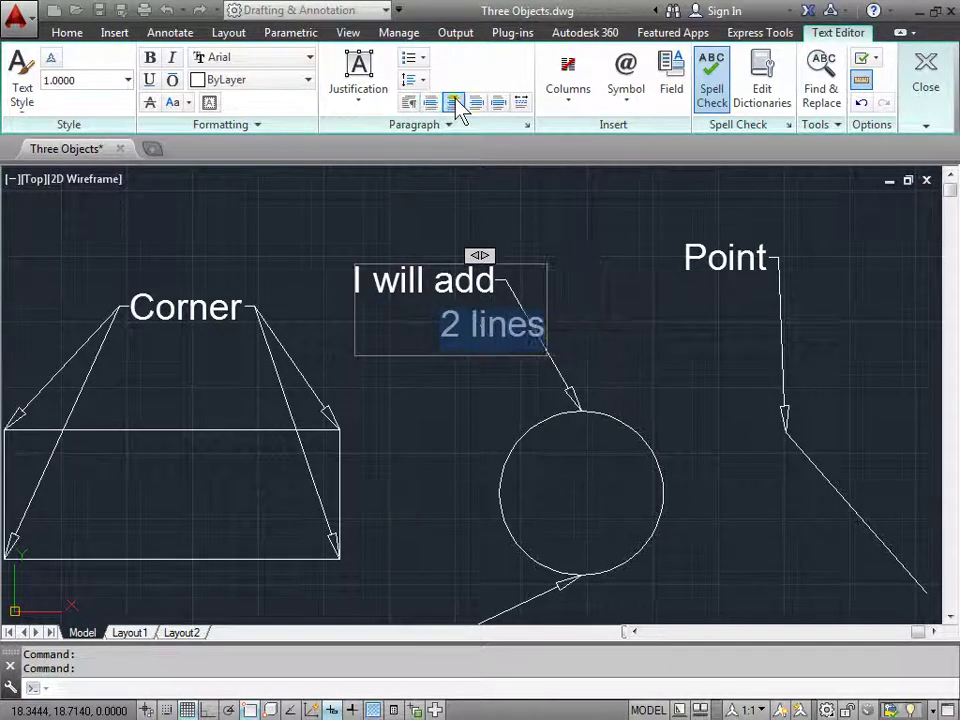
{"action": "left_click", "coordinate": [477, 103]}
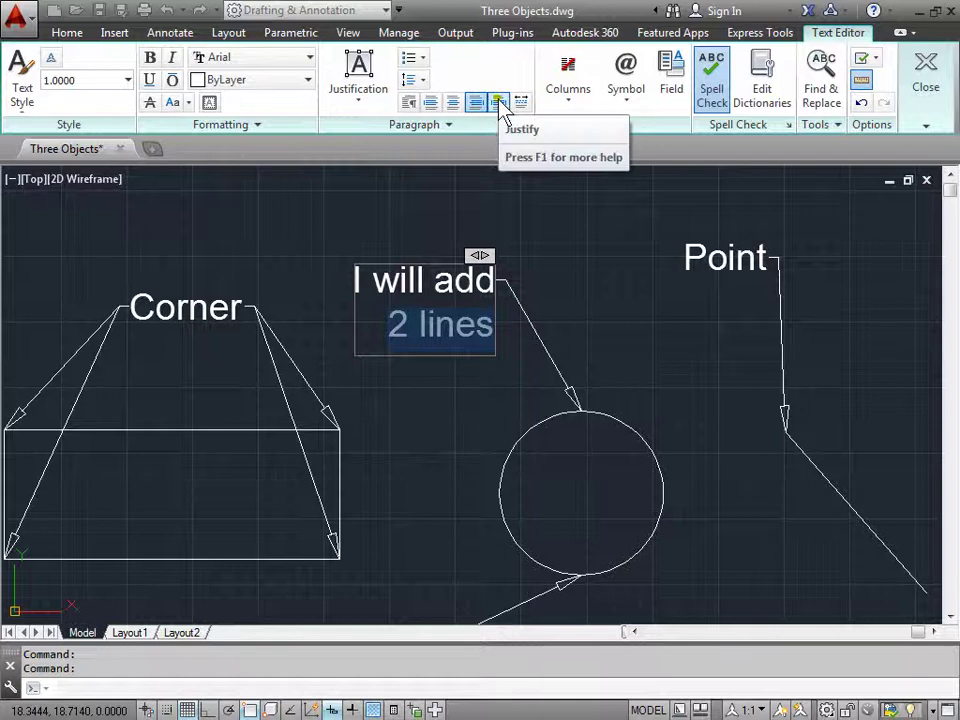
{"action": "left_click", "coordinate": [500, 104]}
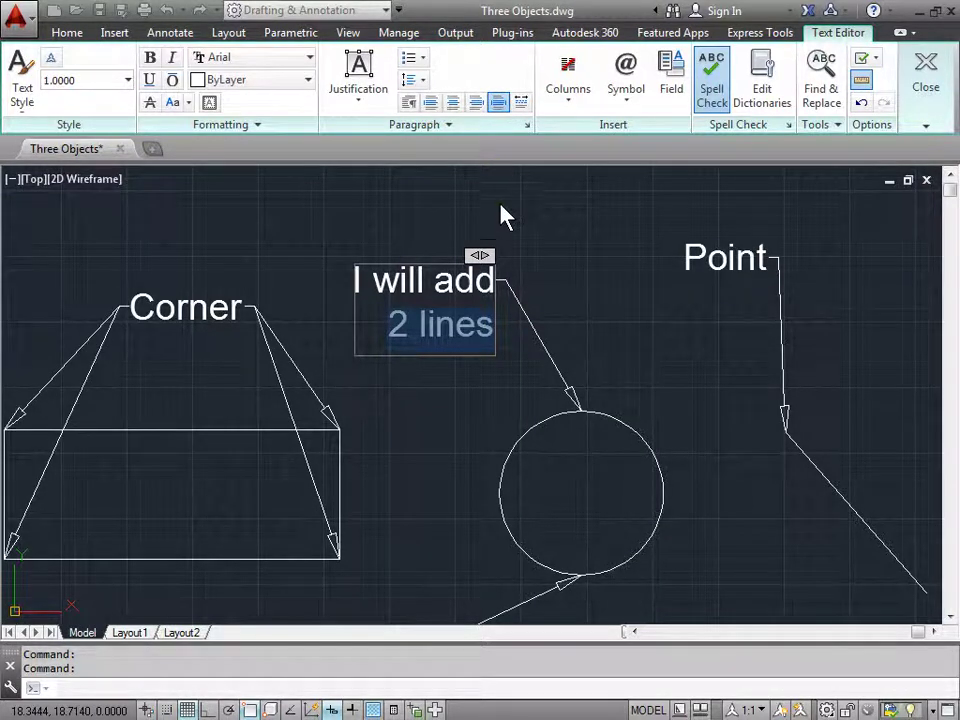
{"action": "left_click", "coordinate": [430, 104]}
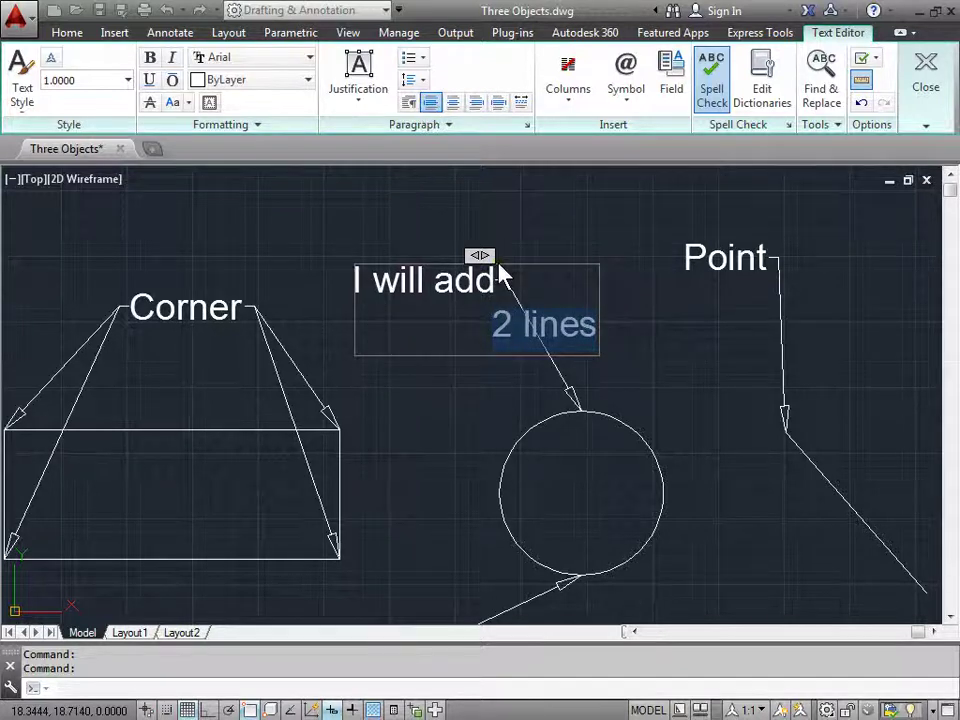
{"action": "left_click", "coordinate": [475, 103]}
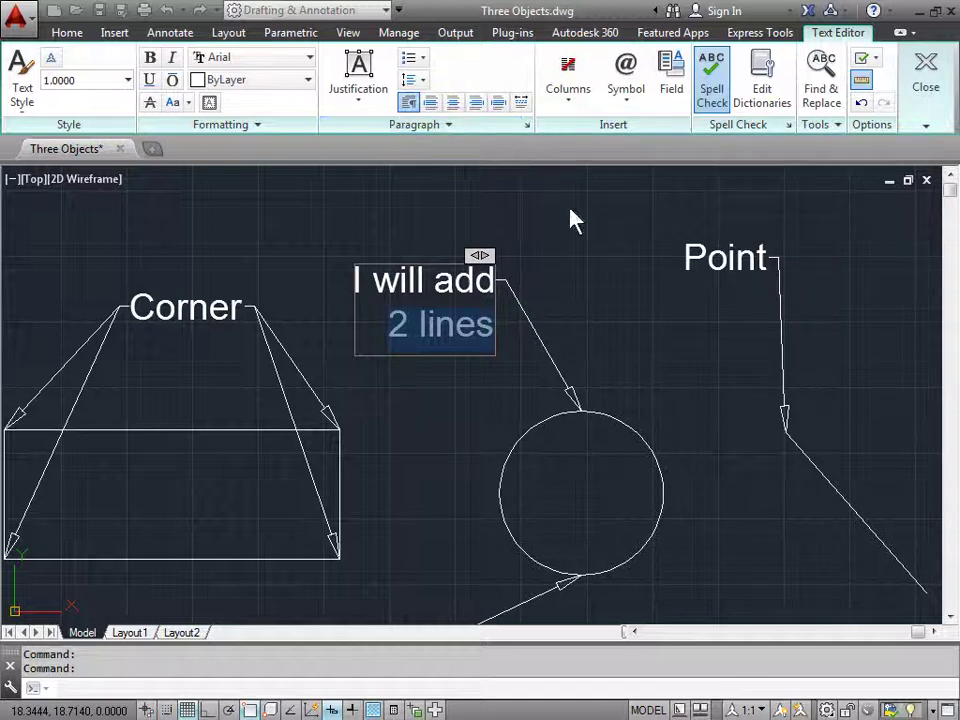
{"action": "left_click", "coordinate": [925, 80]}
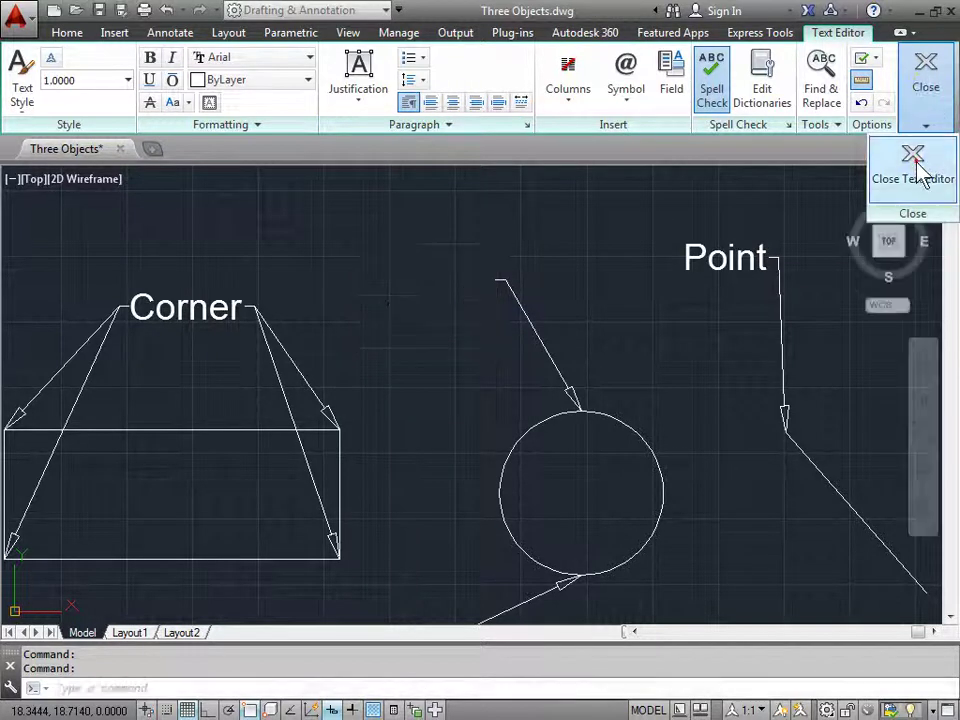
Stretch the two-line multileader's text to the lower right of the circle, keeping its arrowhead at the top quadrant.
{"action": "left_click", "coordinate": [455, 279]}
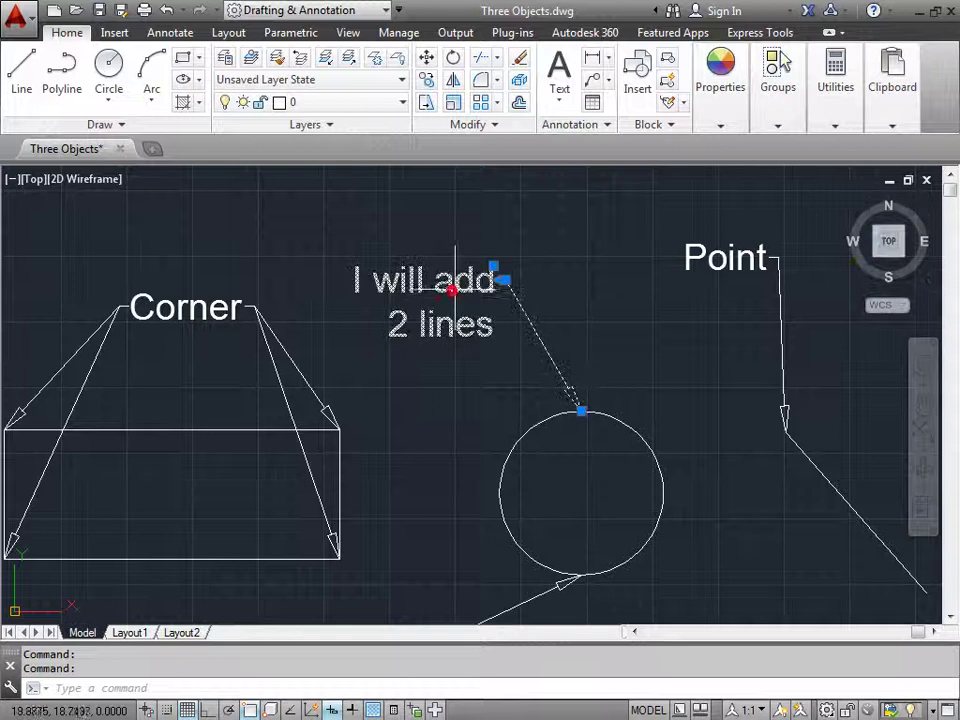
{"action": "left_click", "coordinate": [493, 267]}
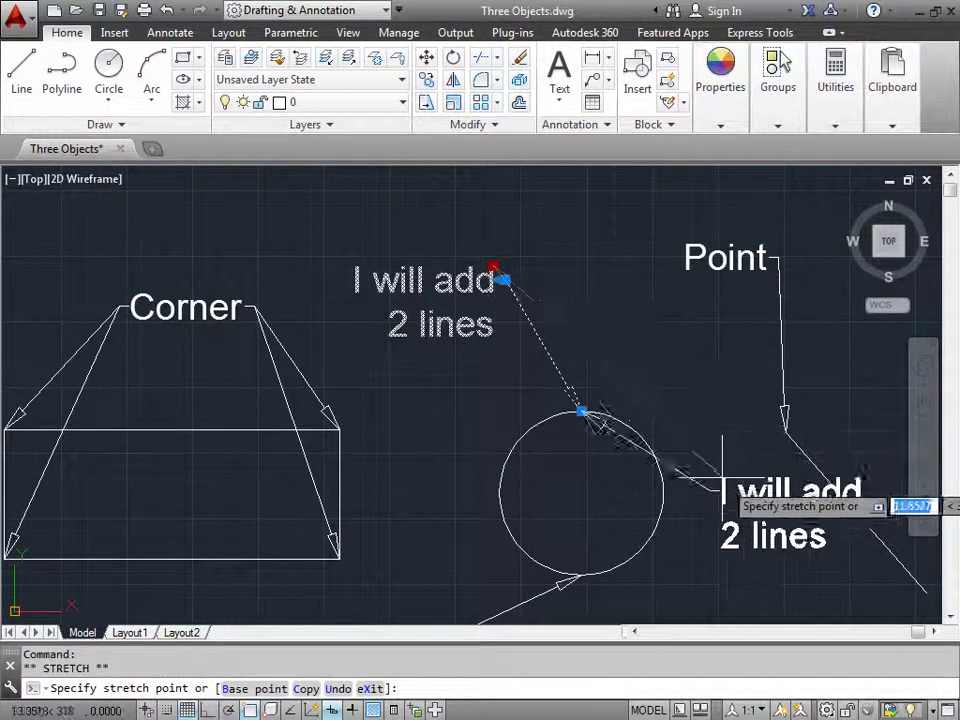
{"action": "left_click", "coordinate": [708, 548]}
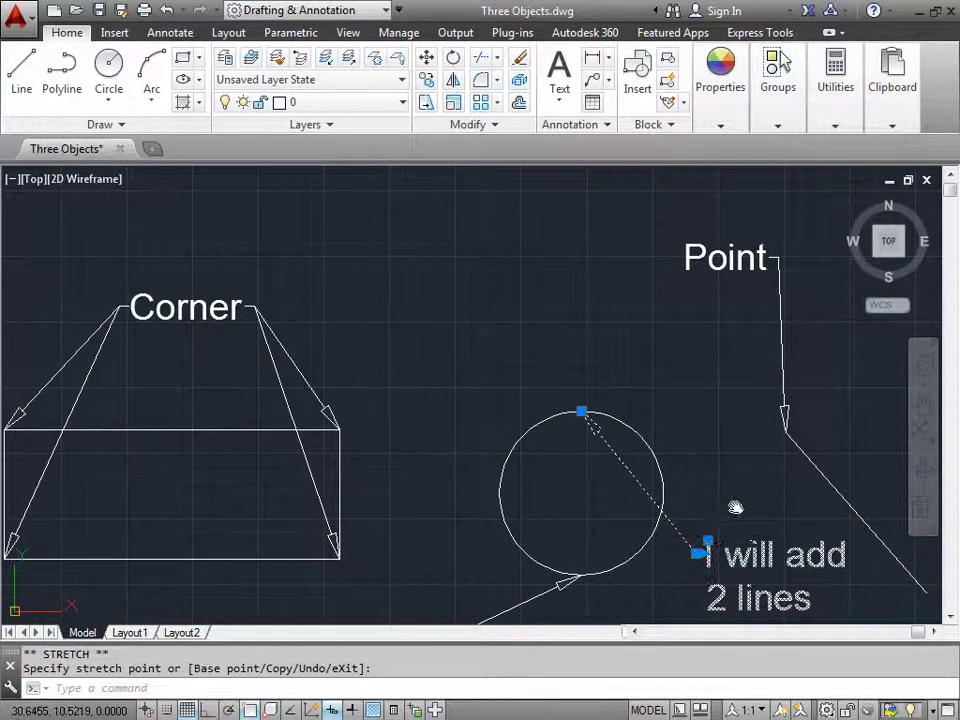
{"action": "middle_click_drag", "start_coordinate": [735, 508], "coordinate": [583, 274]}
{"action": "key", "text": "Escape"}
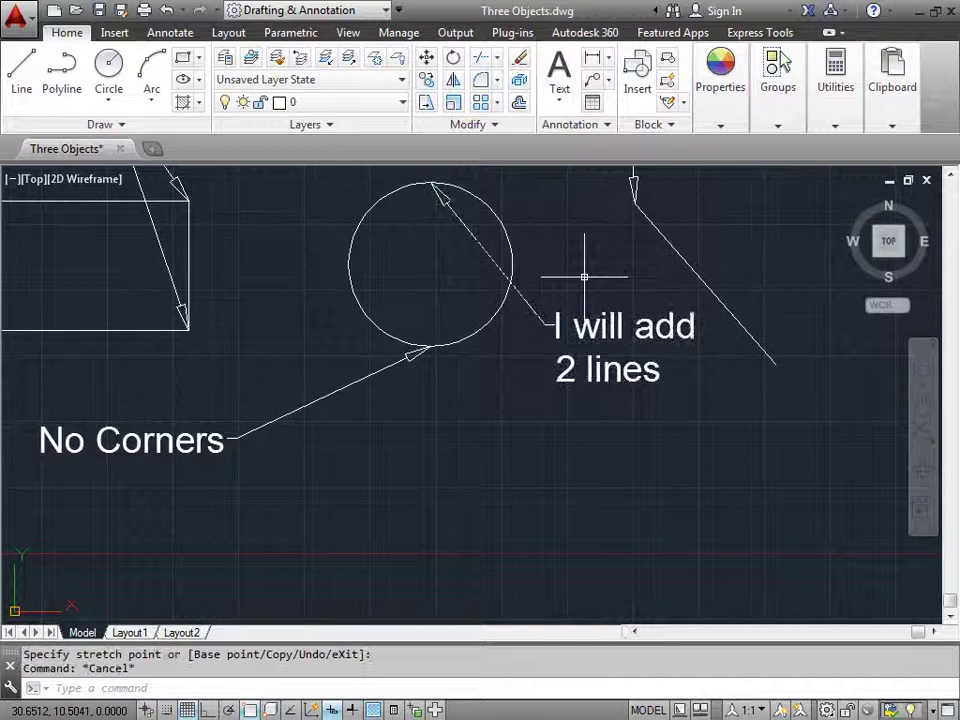
Try right and left alignment on the multileader's "2 lines" text, set it to center, and save the text changes.
{"action": "scroll", "coordinate": [584, 277], "scroll_direction": "down", "scroll_amount": 4}
{"action": "middle_click_drag", "start_coordinate": [585, 268], "coordinate": [514, 321]}
{"action": "double_click", "coordinate": [533, 374]}
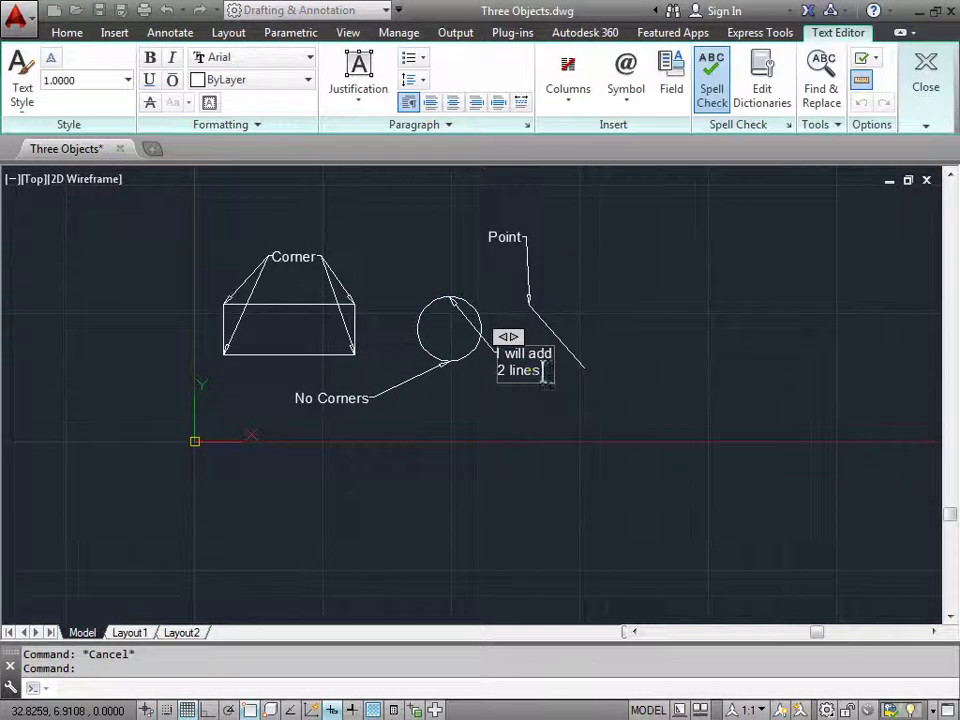
{"action": "left_click_drag", "start_coordinate": [539, 371], "coordinate": [497, 371]}
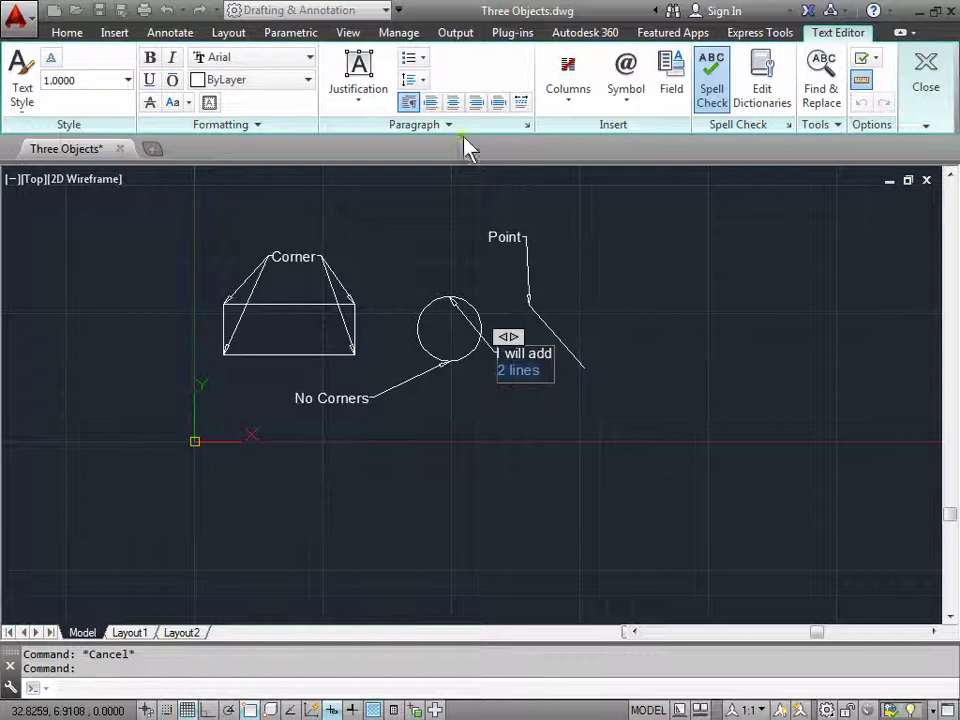
{"action": "left_click", "coordinate": [476, 104]}
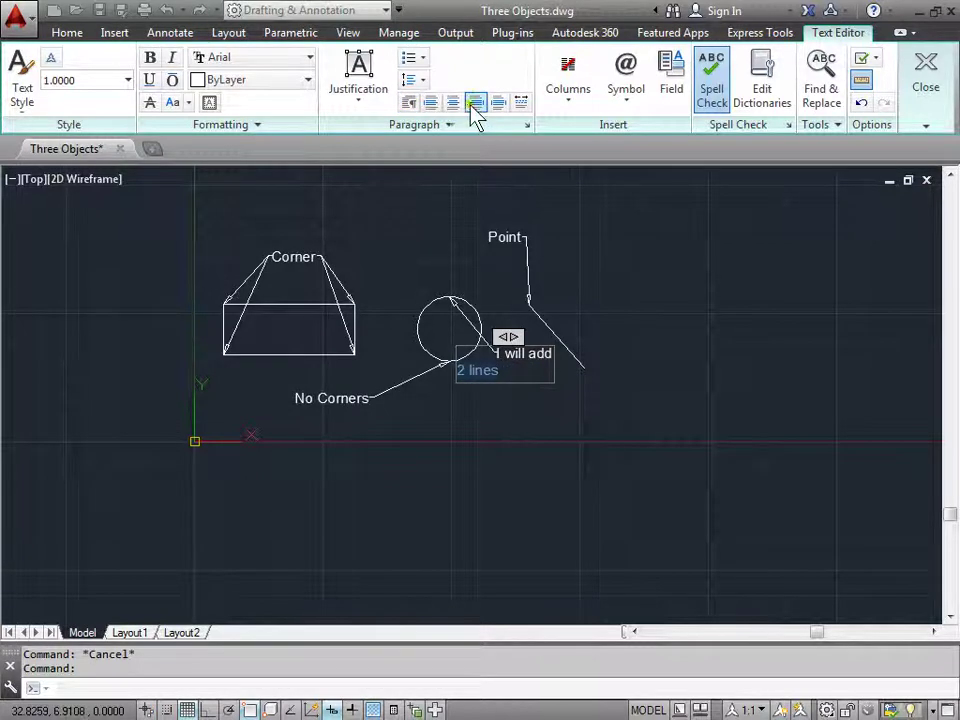
{"action": "left_click", "coordinate": [430, 104]}
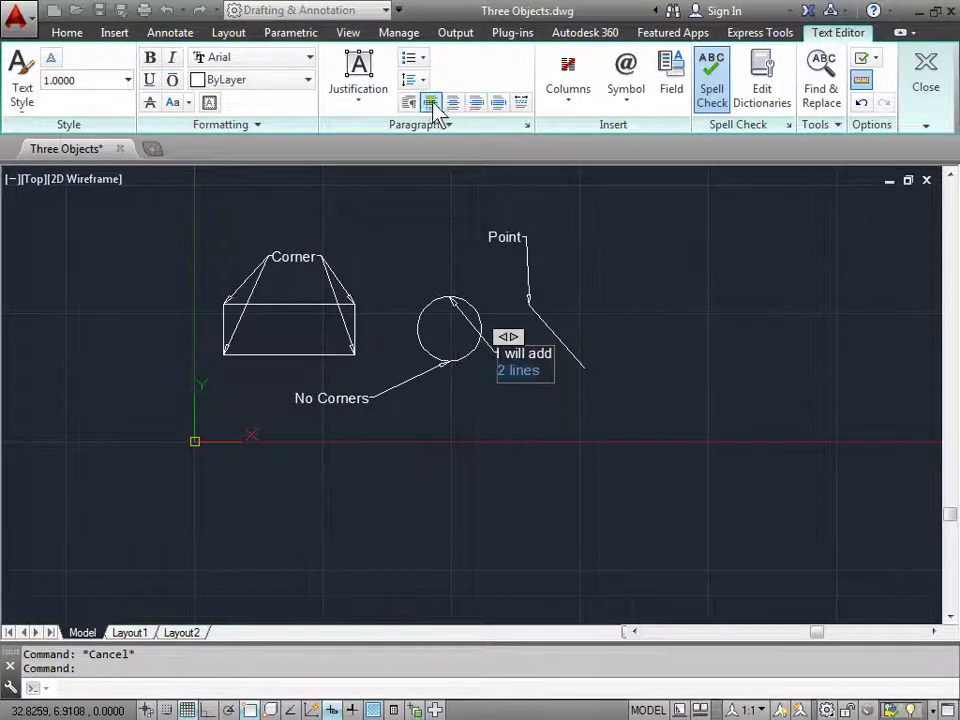
{"action": "left_click", "coordinate": [453, 103]}
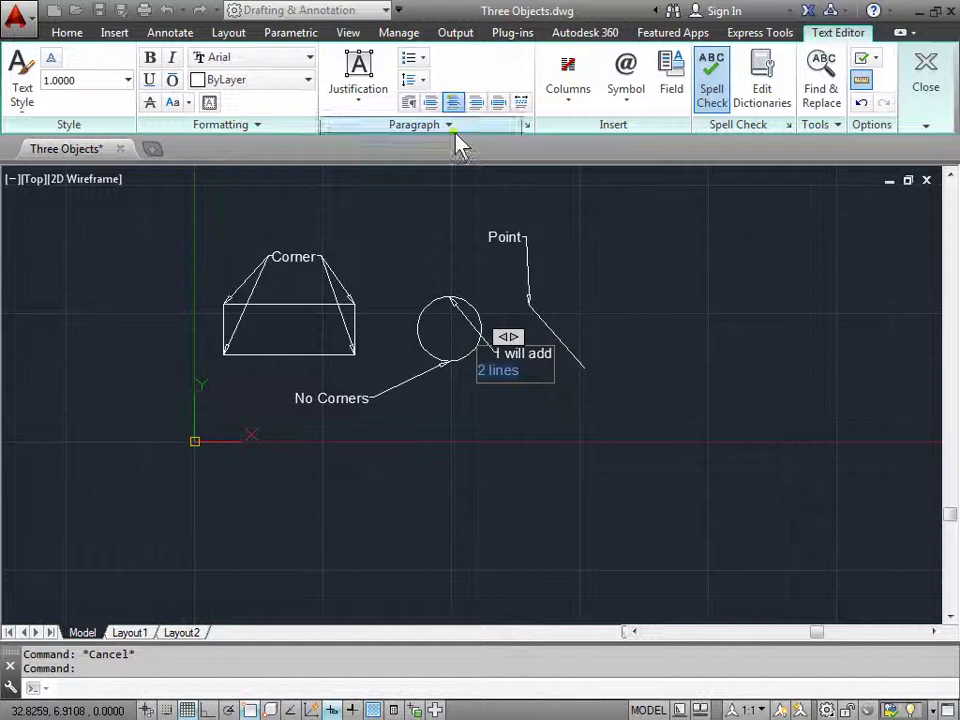
{"action": "key", "text": "Escape"}
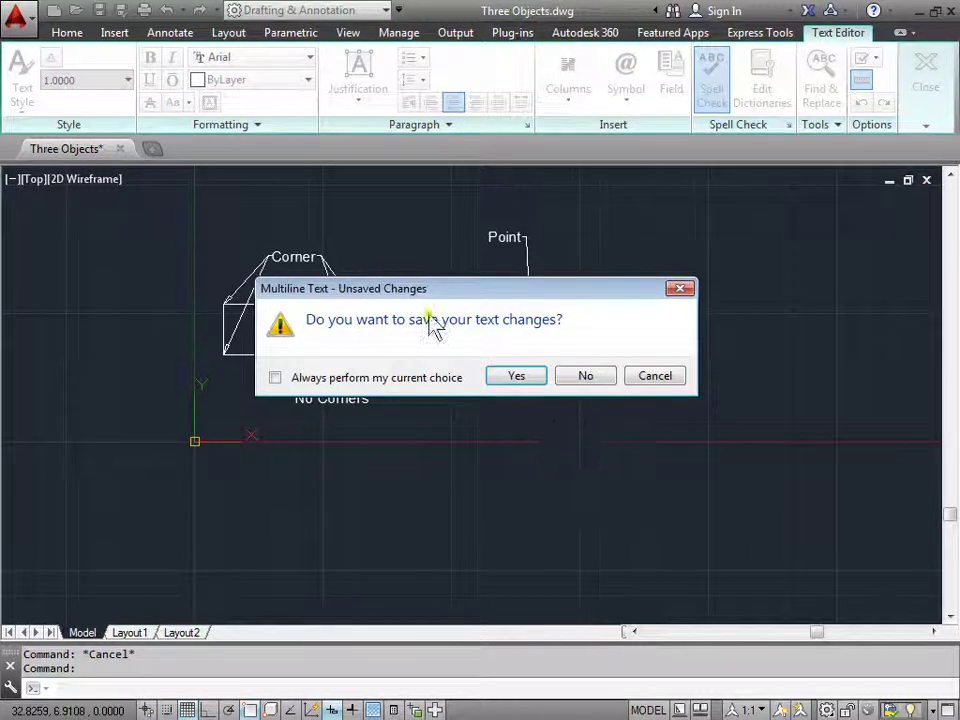
{"action": "left_click", "coordinate": [521, 379]}
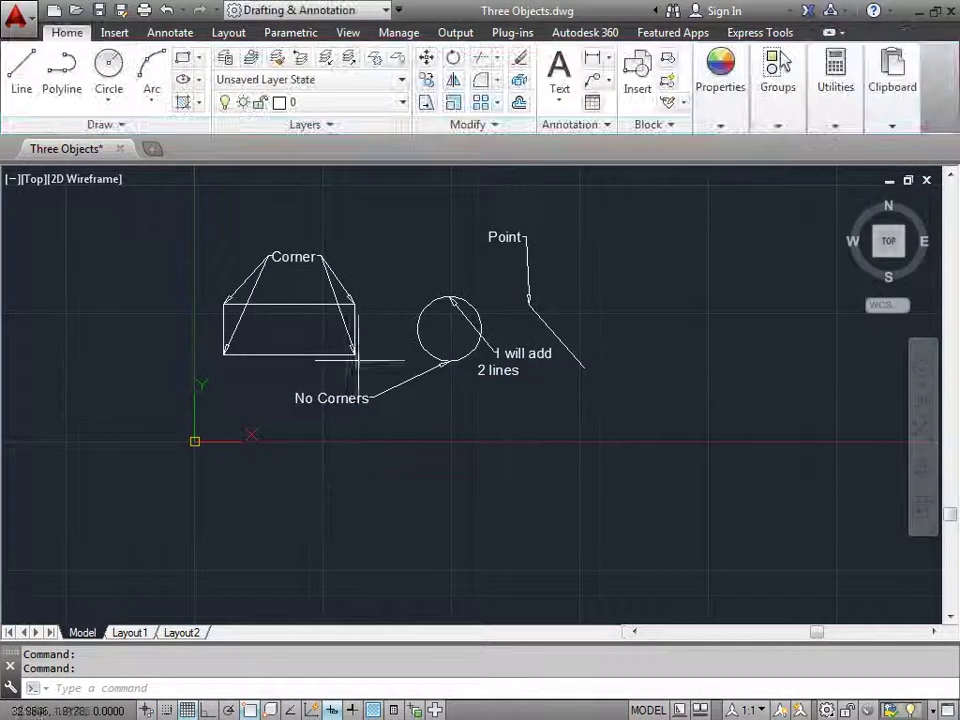